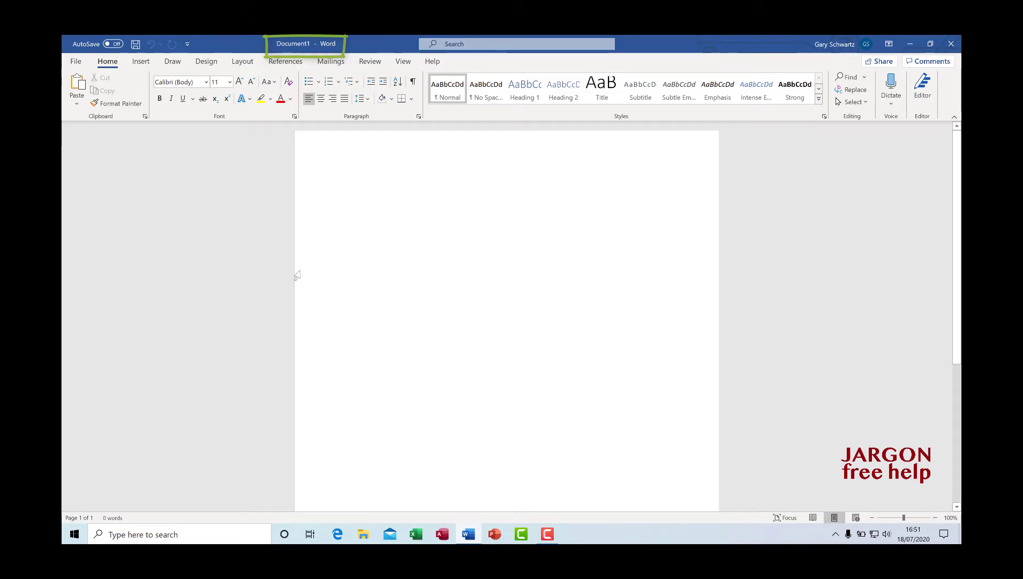
# Create a blank document, then return to the New page listing the Invoice template
pyautogui.click(76, 62)
pyautogui.click(91, 110)
pyautogui.click(223, 164)
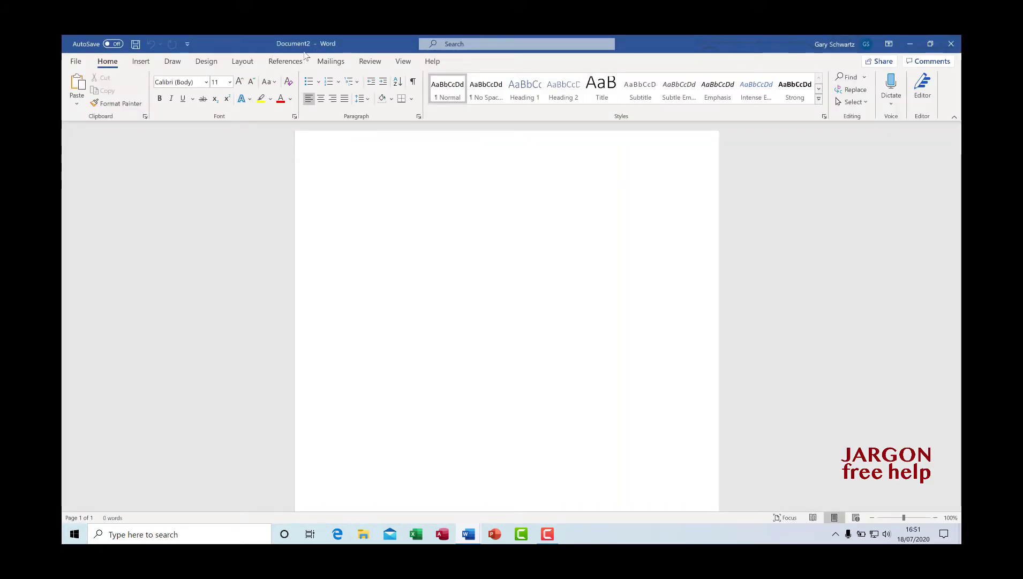
pyautogui.click(75, 61)
pyautogui.click(86, 110)
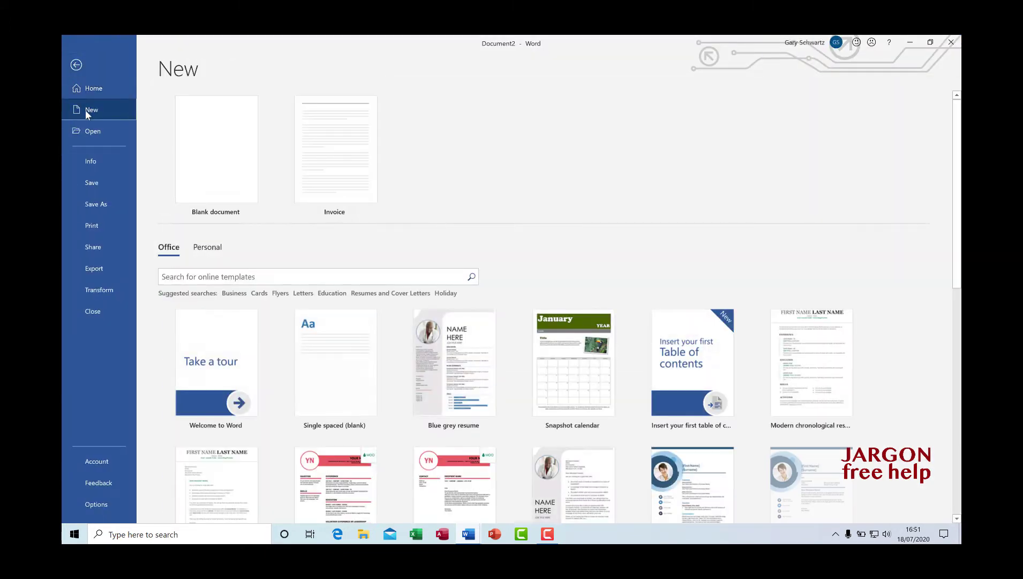
# Start an invoice from the Invoice template dated 18th July 2020 with invoice number 010
pyautogui.click(345, 150)
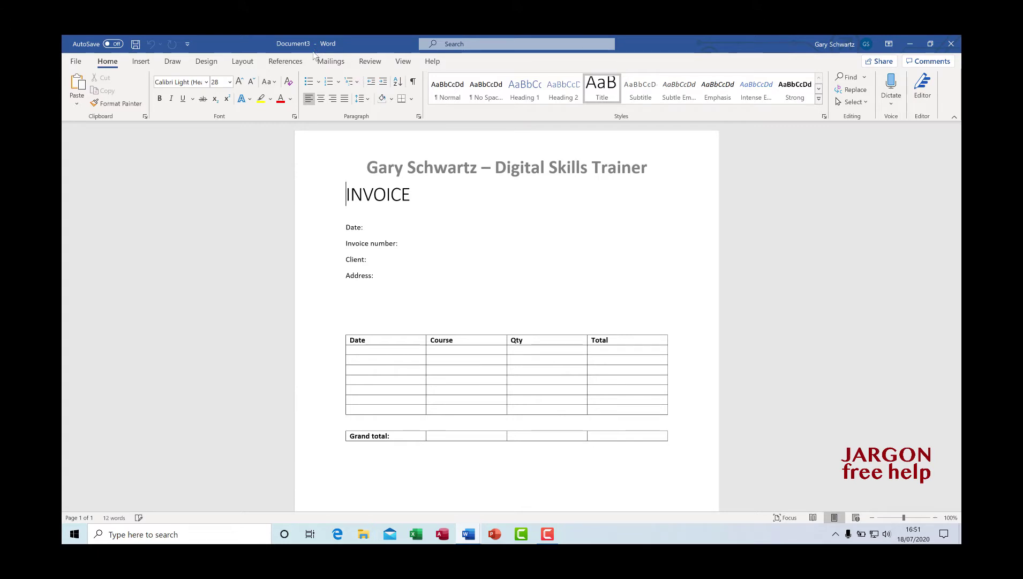
pyautogui.click(385, 228)
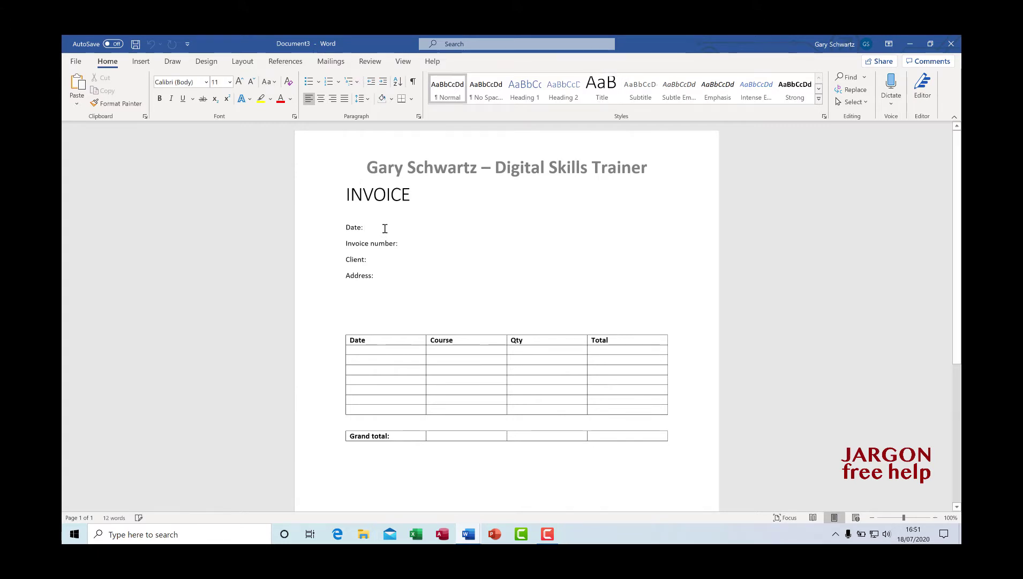
pyautogui.write('18th July 2020')
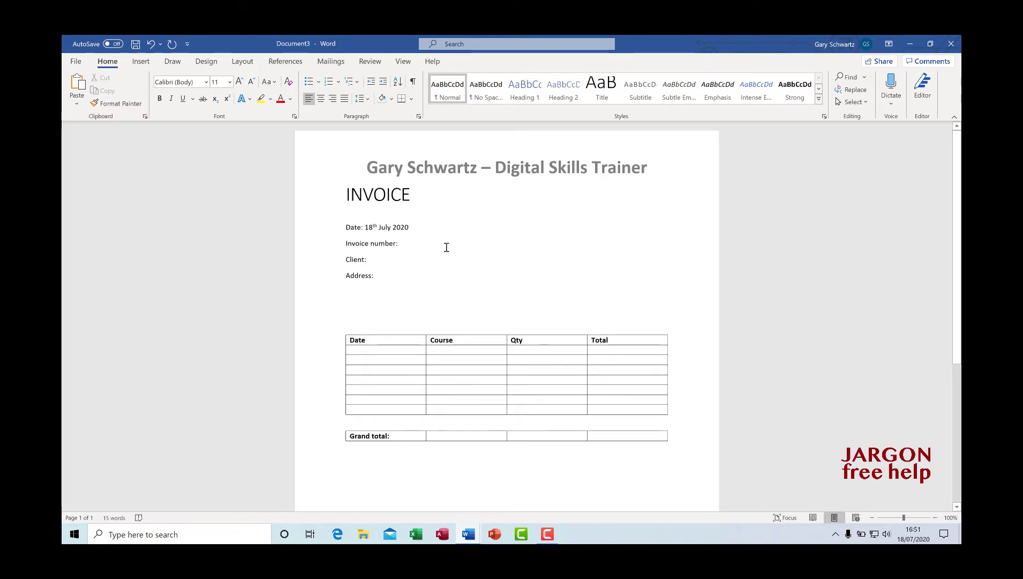
pyautogui.click(434, 246)
pyautogui.write('010')
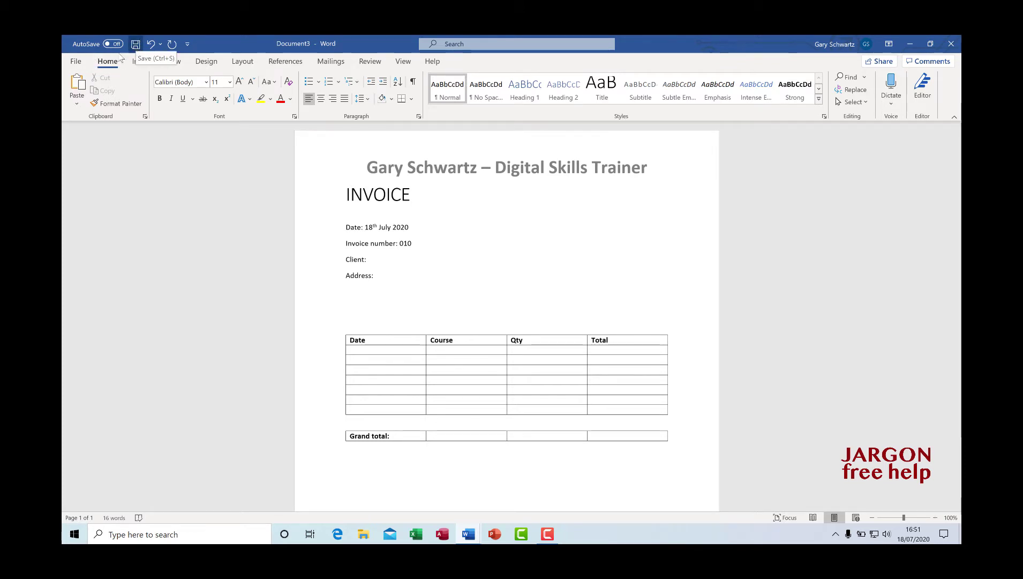
# Save the invoice as 'Invoice 10' in the Documents > Invoices folder
pyautogui.click(76, 63)
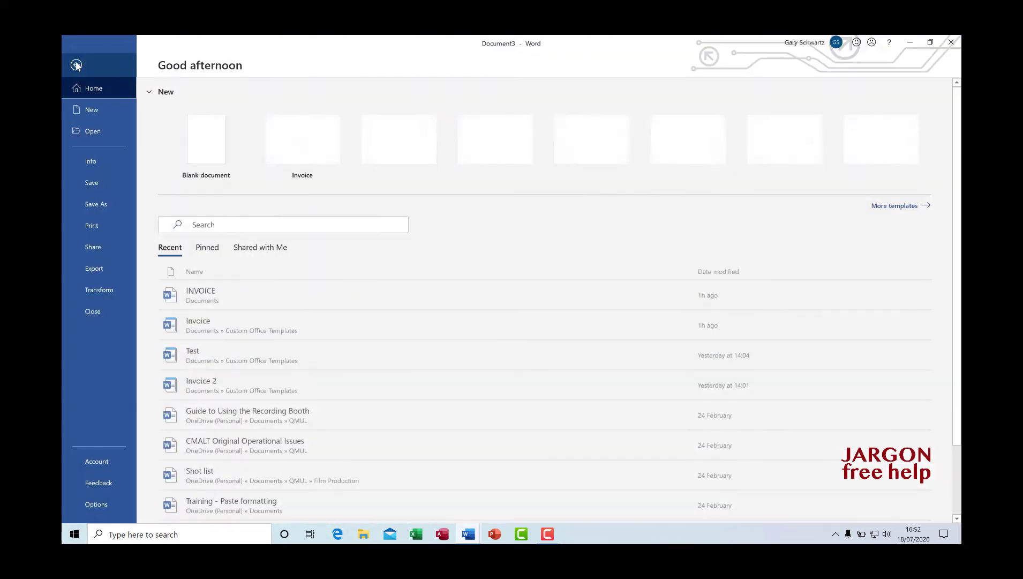
pyautogui.click(91, 185)
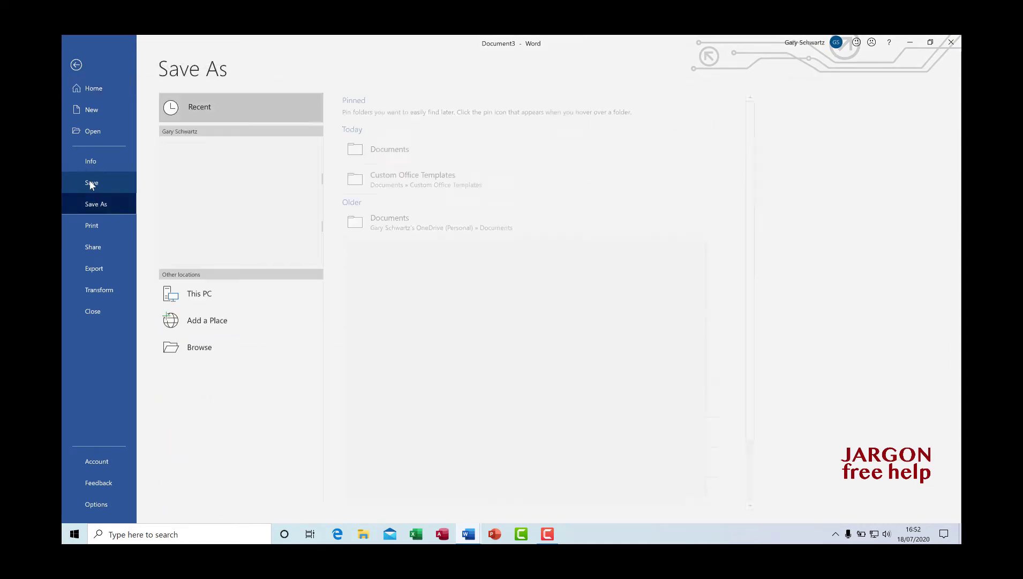
pyautogui.click(253, 294)
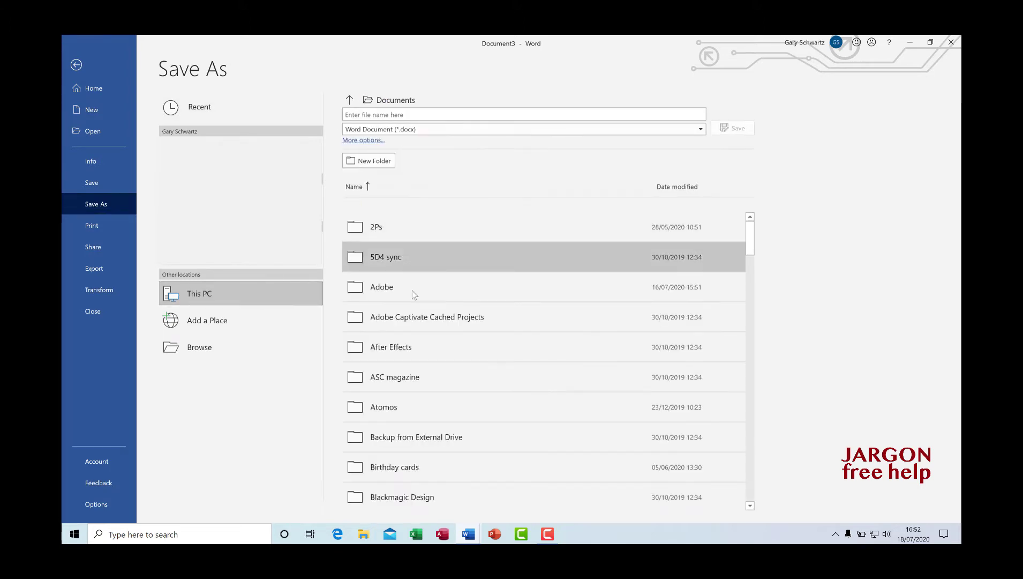
pyautogui.scroll(-2, 413, 292)
pyautogui.scroll(-5, 413, 292)
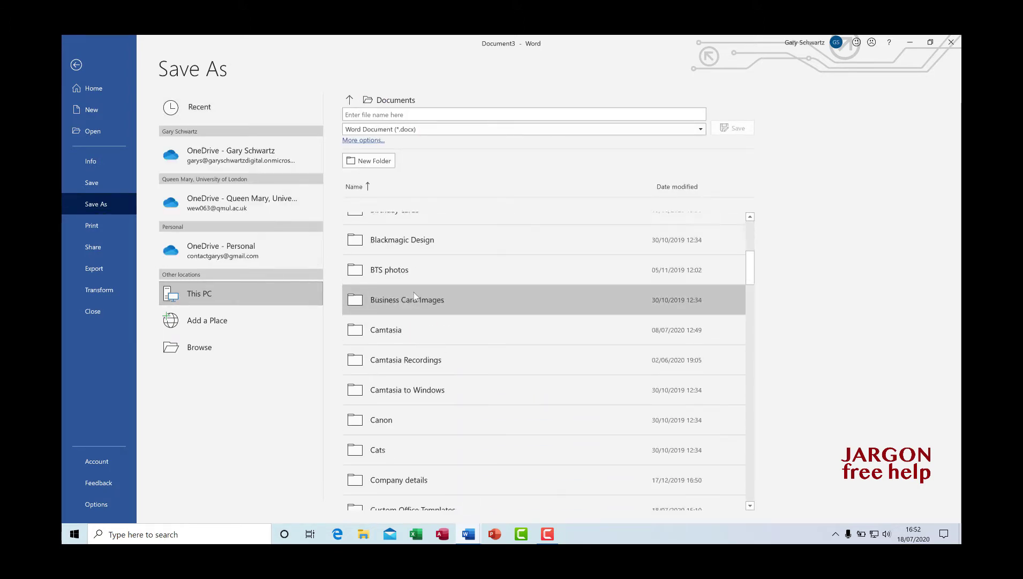
pyautogui.scroll(-5, 413, 292)
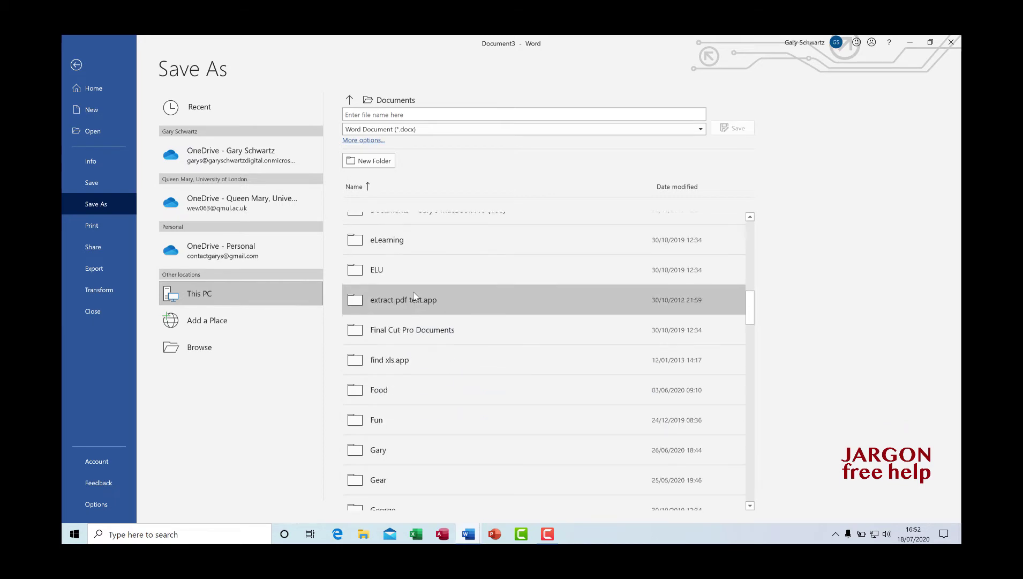
pyautogui.scroll(-2, 413, 292)
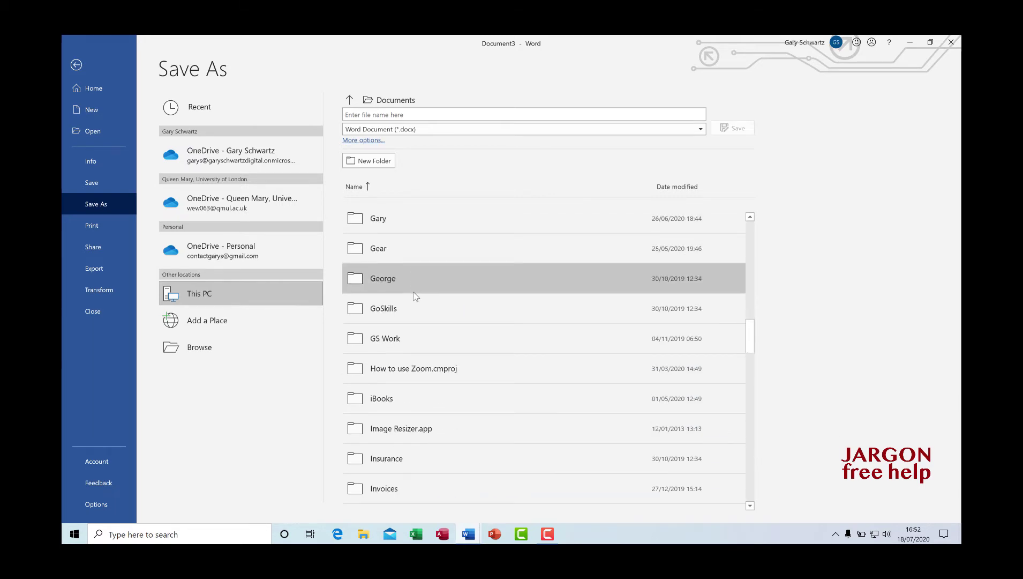
pyautogui.click(404, 493)
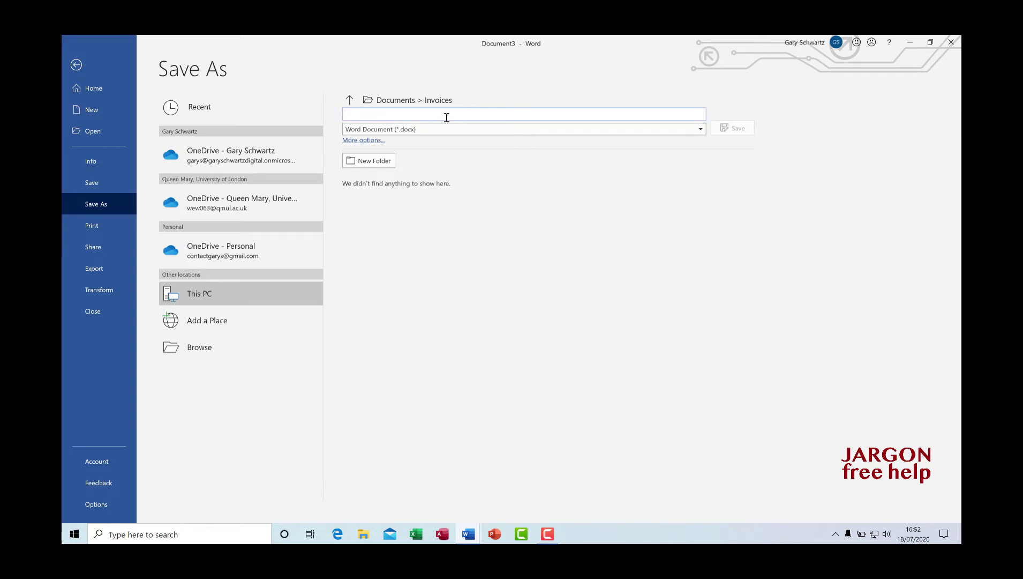
pyautogui.write('Inco')
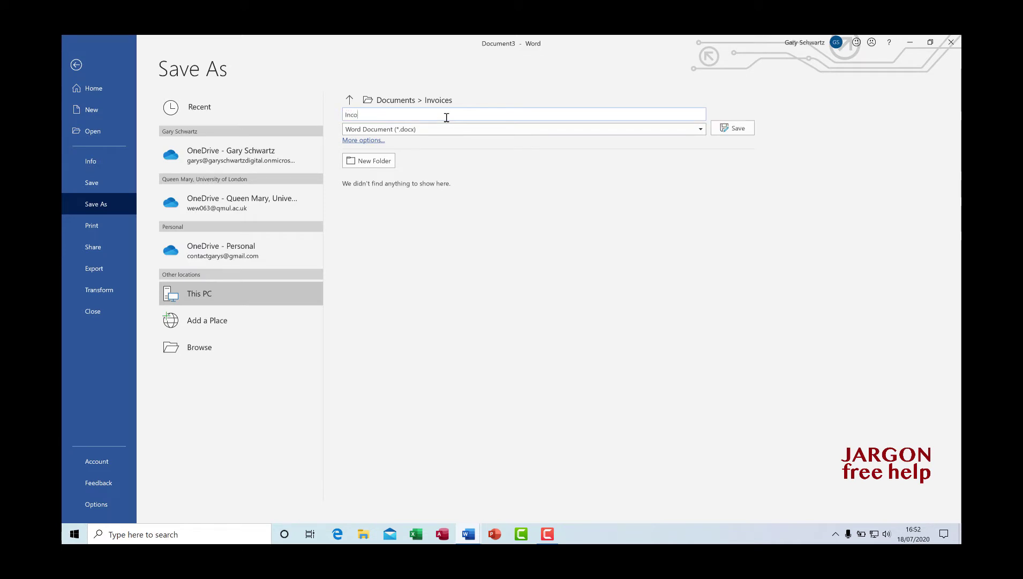
pyautogui.write('ice 10')
pyautogui.press('BackSpace')
pyautogui.write('v')
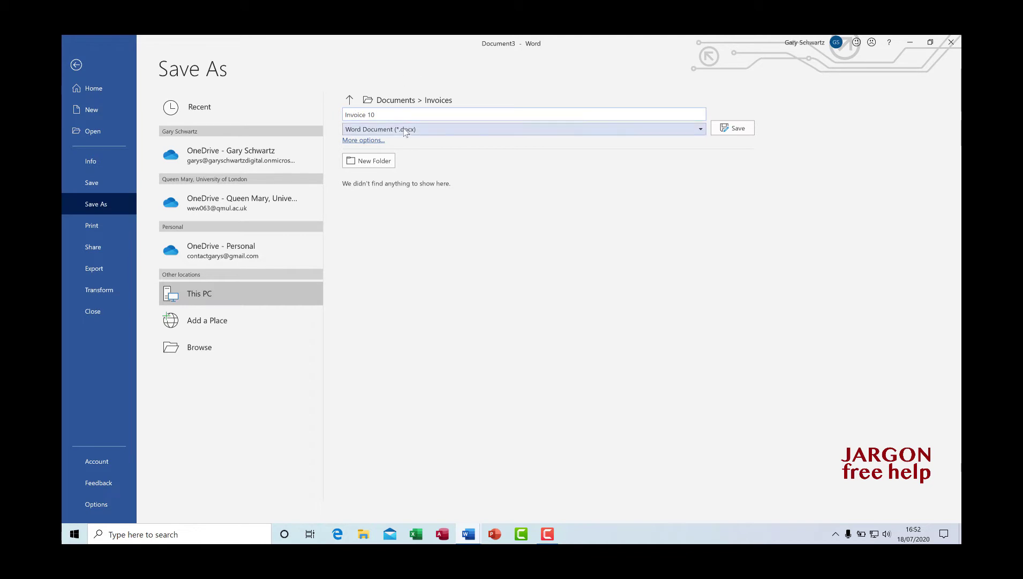
pyautogui.click(724, 129)
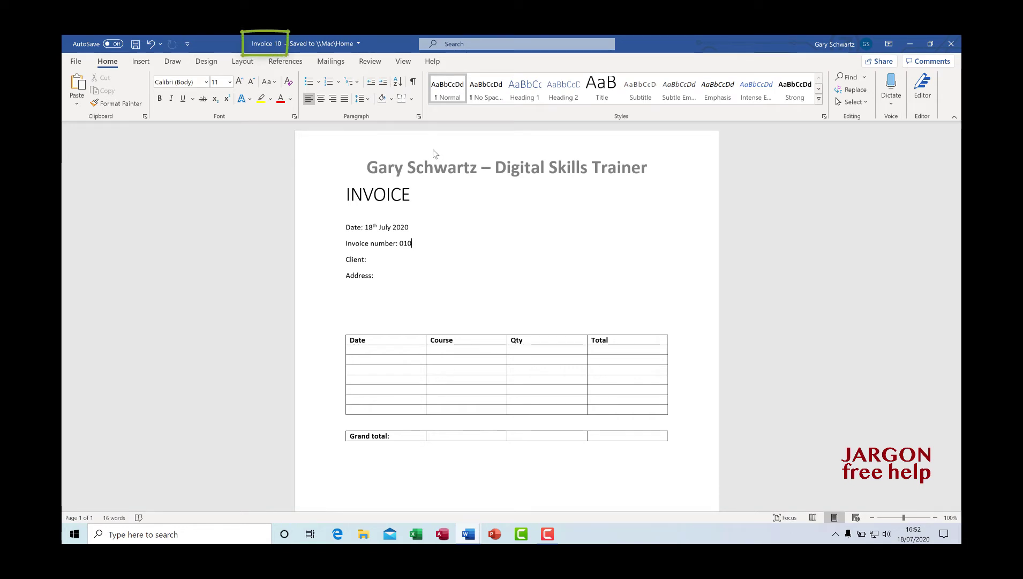
# Delete the 18th July 2020 date and add a 'Job Reference:' line above the table
pyautogui.moveTo(365, 228); pyautogui.dragTo(420, 245)
pyautogui.press('Delete')
pyautogui.press('Delete')
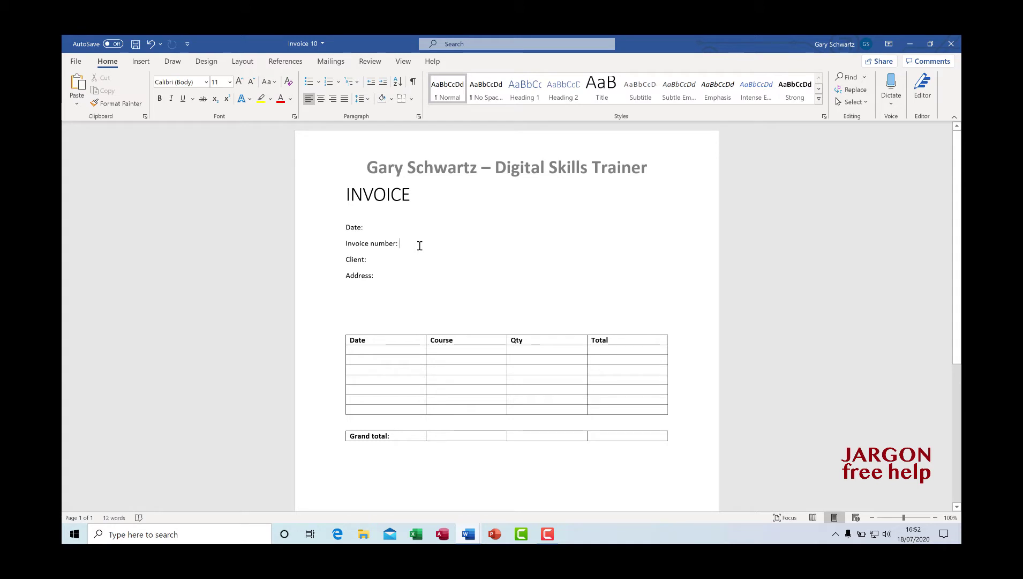
pyautogui.click(367, 229)
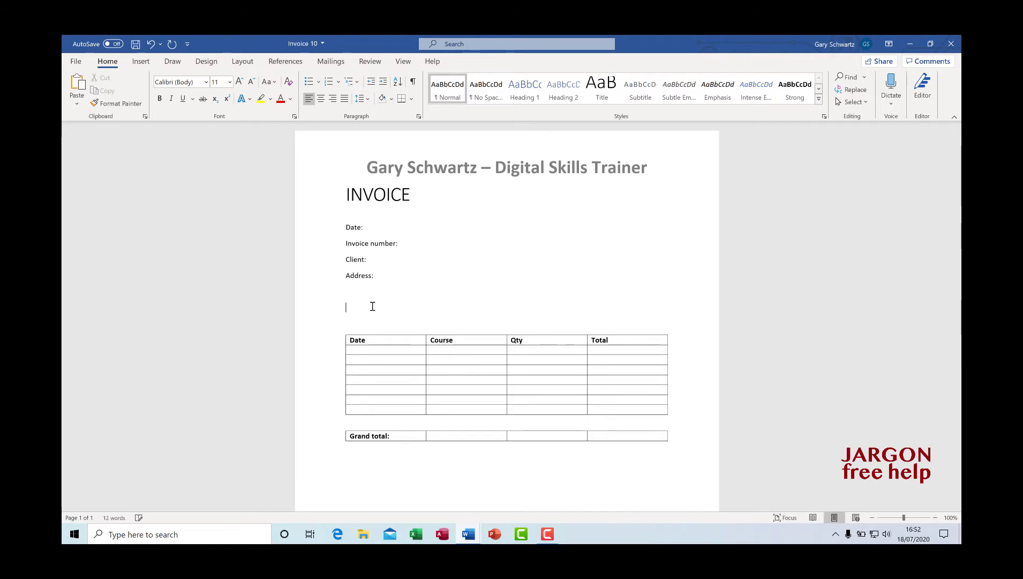
pyautogui.write('ob Reference:')
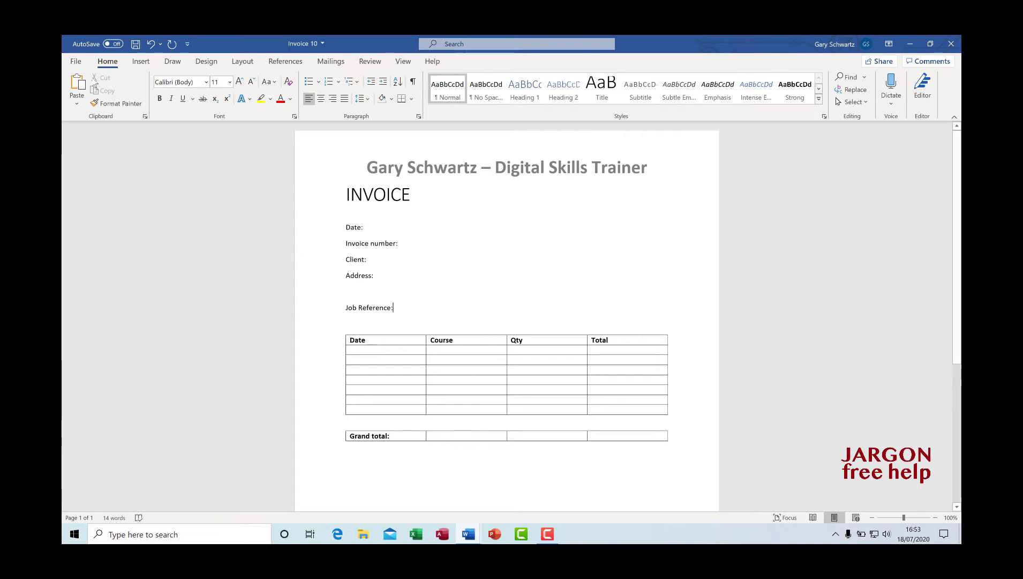
# Save the cleared invoice as Word Template (*.dotx) 'Invoice 2020' in Custom Office Templates
pyautogui.click(75, 61)
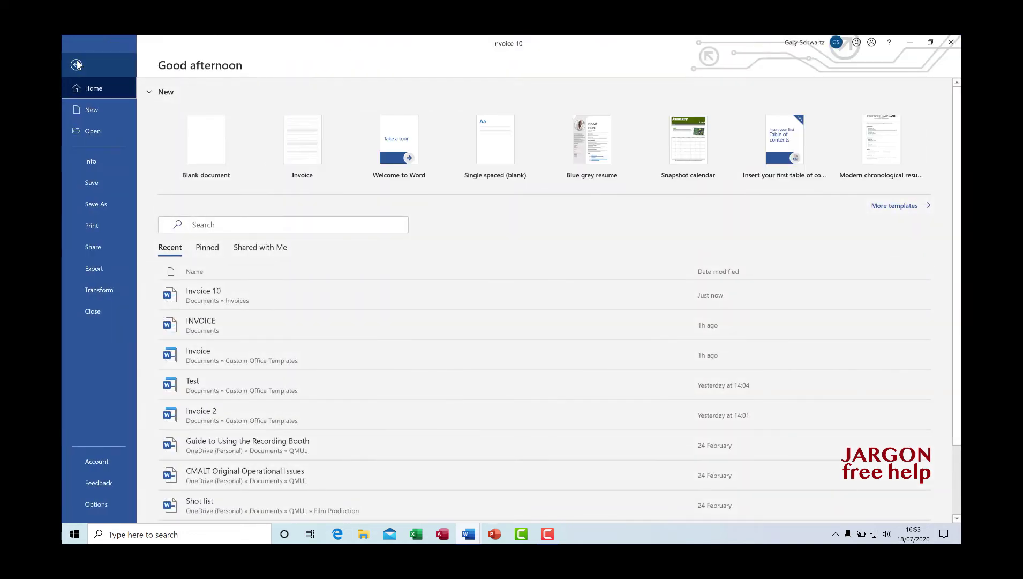
pyautogui.click(93, 206)
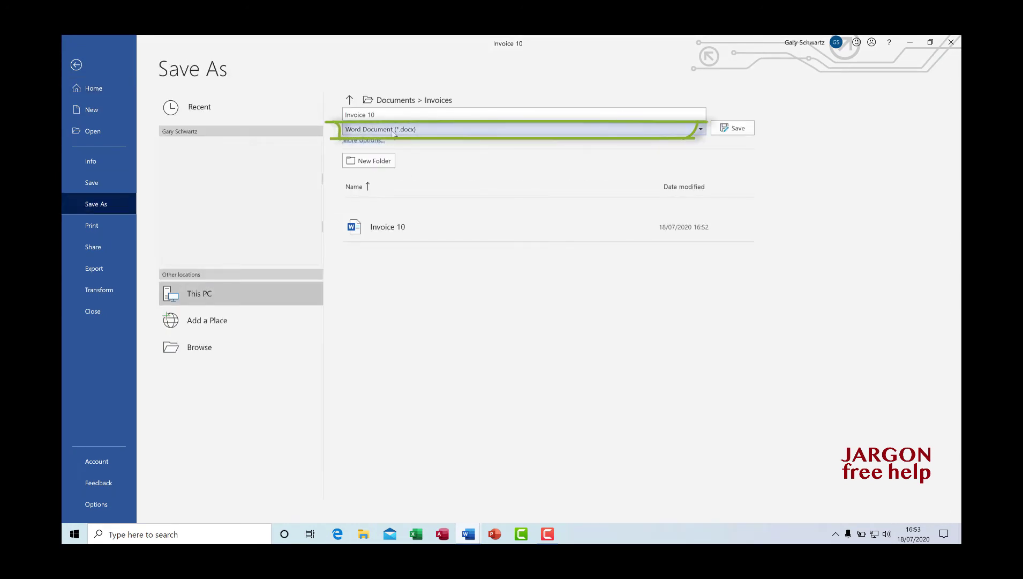
pyautogui.click(701, 129)
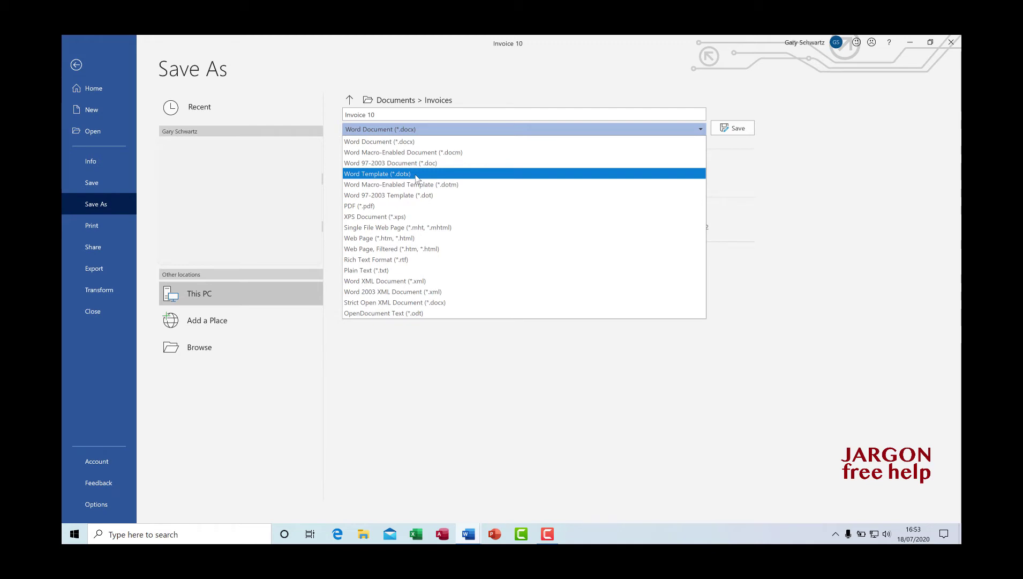
pyautogui.click(416, 175)
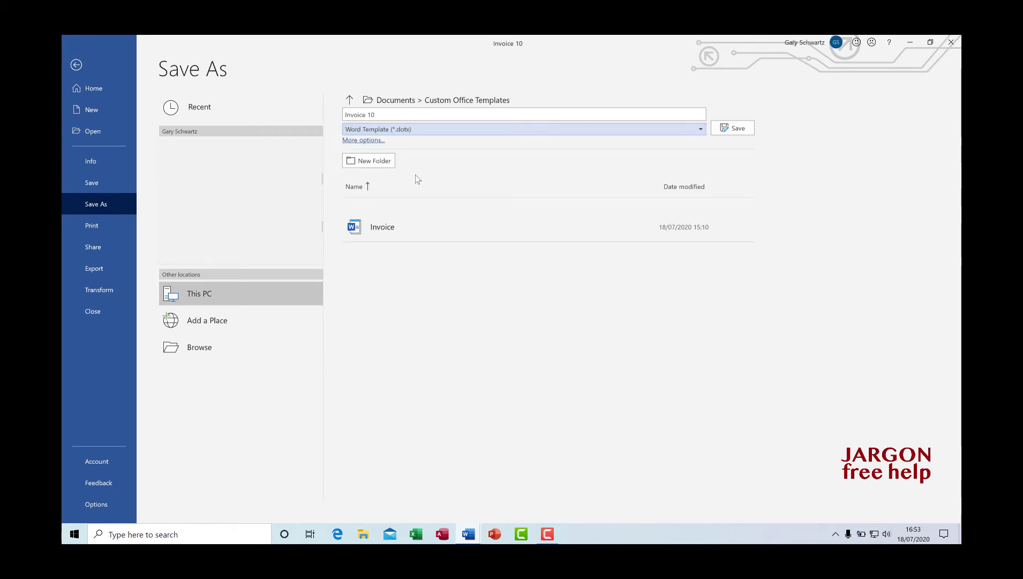
pyautogui.click(382, 114)
pyautogui.click(382, 116)
pyautogui.press('BackSpace')
pyautogui.press('BackSpace')
pyautogui.press('BackSpace')
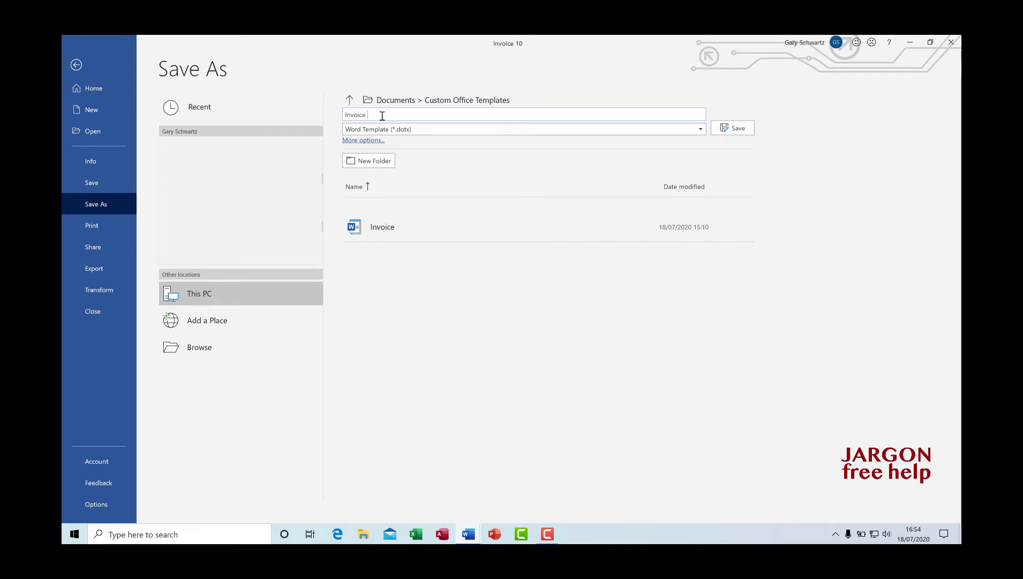
pyautogui.write('2020')
pyautogui.click(736, 129)
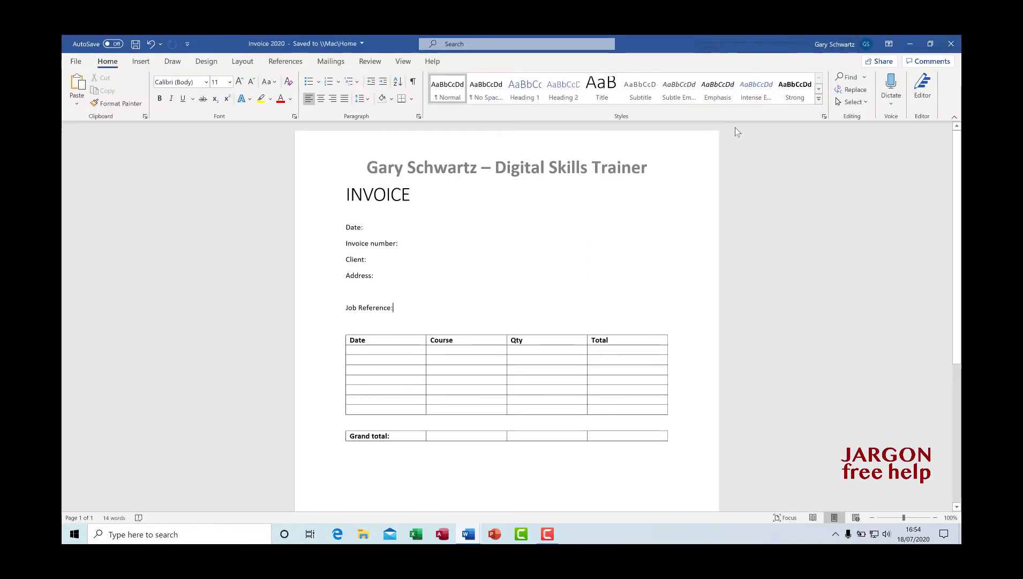
# Close Invoice 2020 and display the Personal templates listing Invoice and Invoice 2020
pyautogui.click(73, 61)
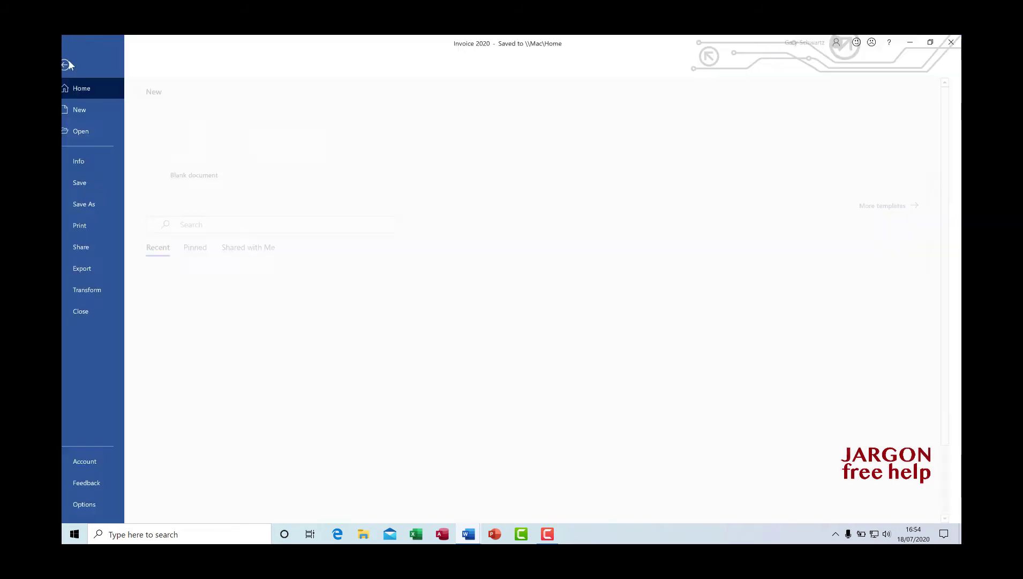
pyautogui.click(99, 311)
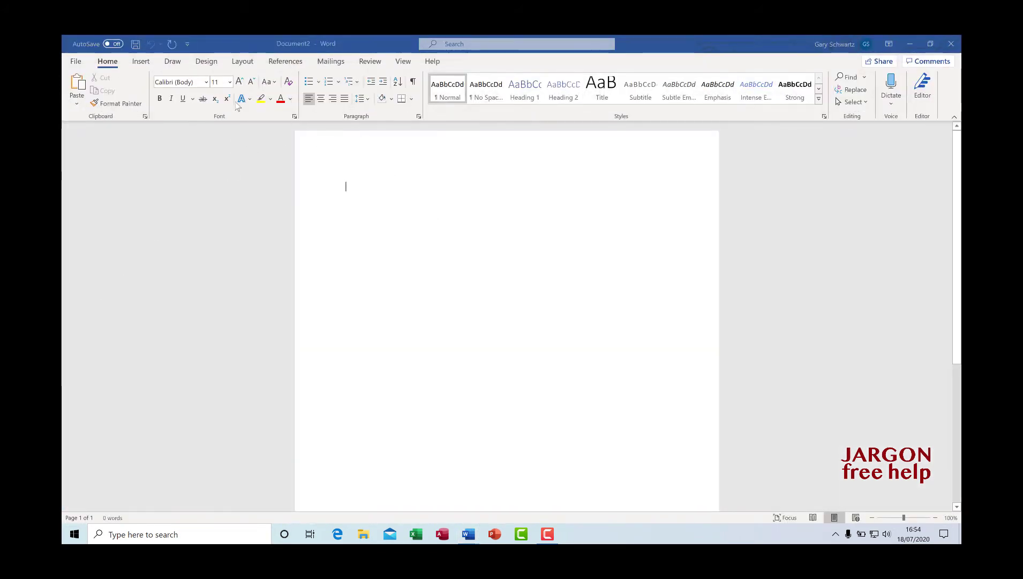
pyautogui.click(77, 62)
pyautogui.click(87, 110)
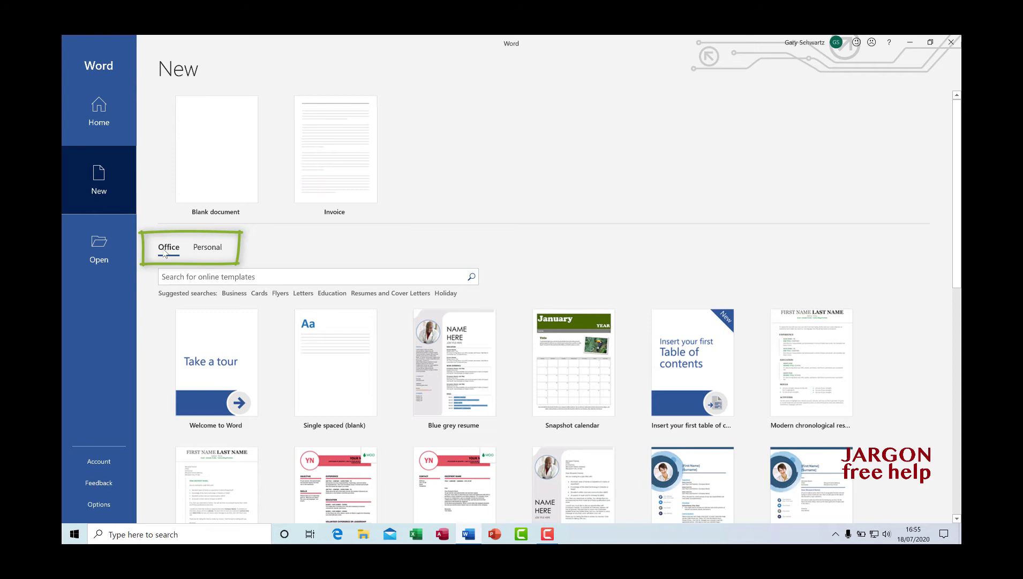
pyautogui.click(209, 248)
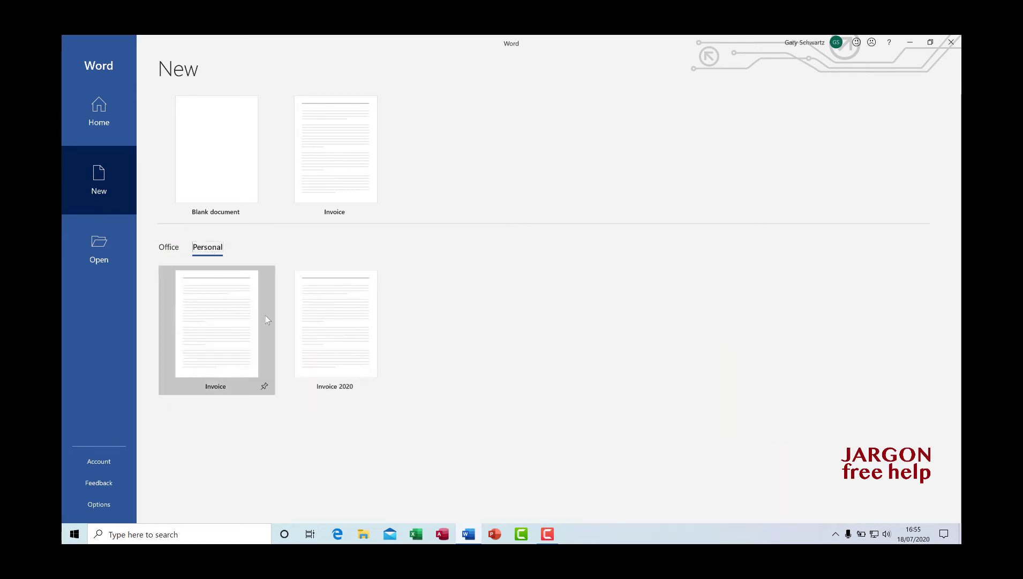
# Create a new document from the Invoice 2020 template, cancelling the save prompt
pyautogui.click(330, 331)
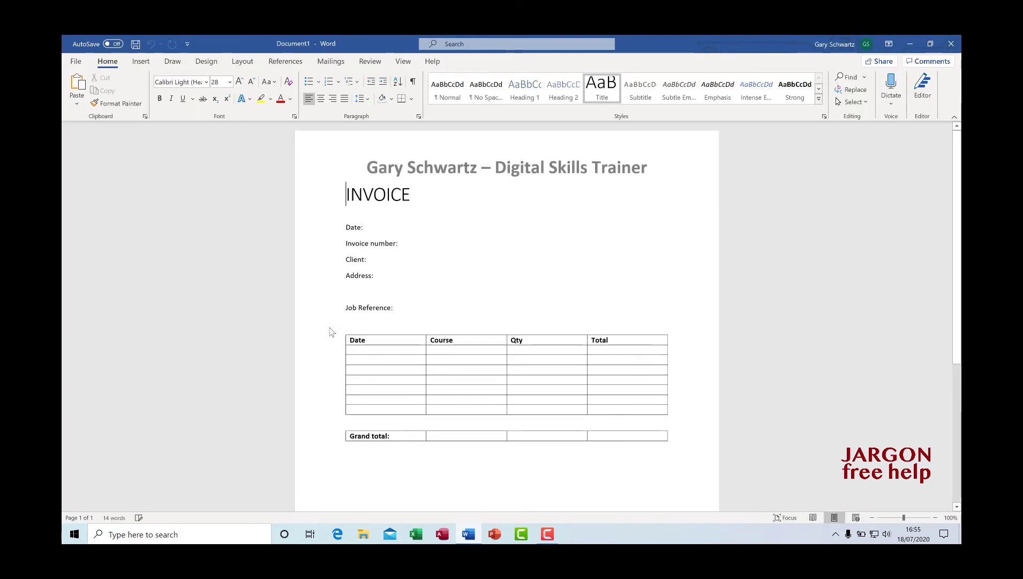
pyautogui.click(136, 48)
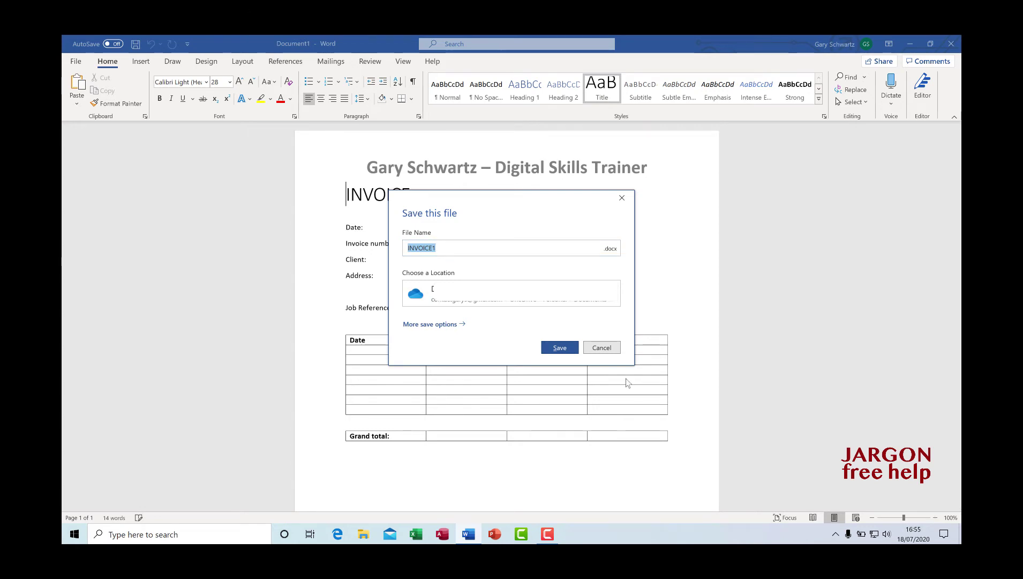
pyautogui.click(603, 348)
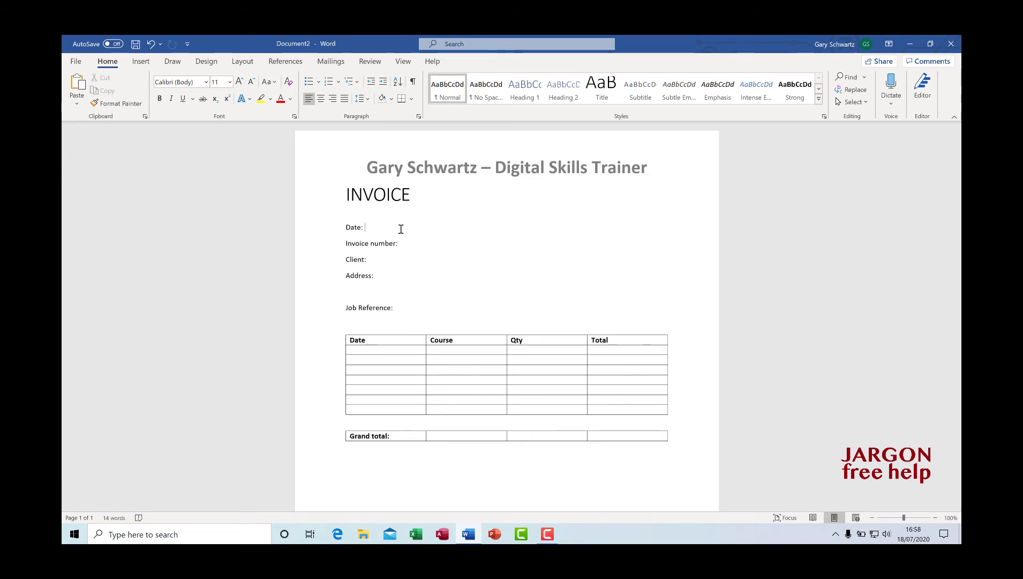
# Change the header title from 'Digital Skills Trainer' to 'IT Trainer'
pyautogui.click(400, 229)
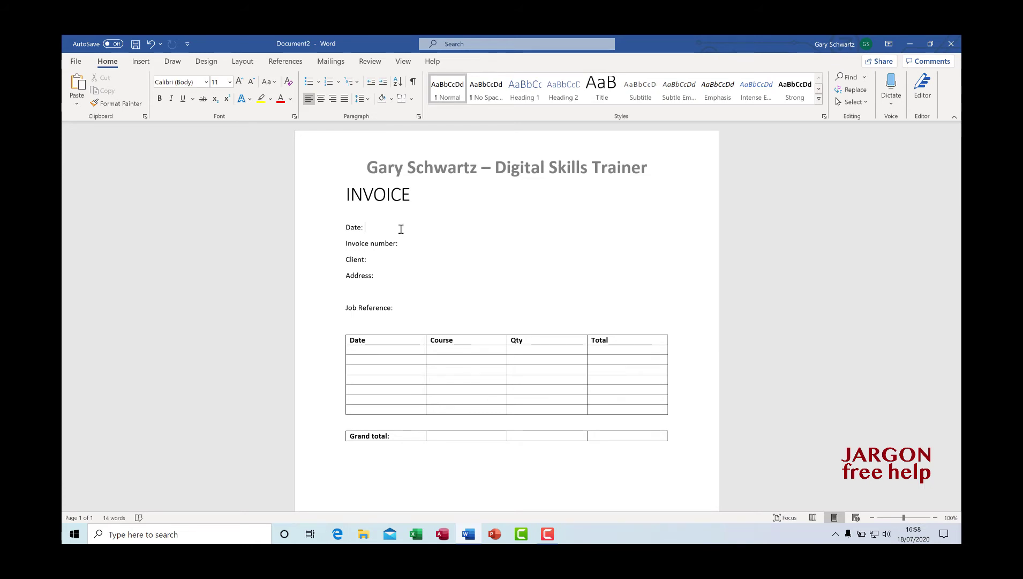
pyautogui.doubleClick(509, 171)
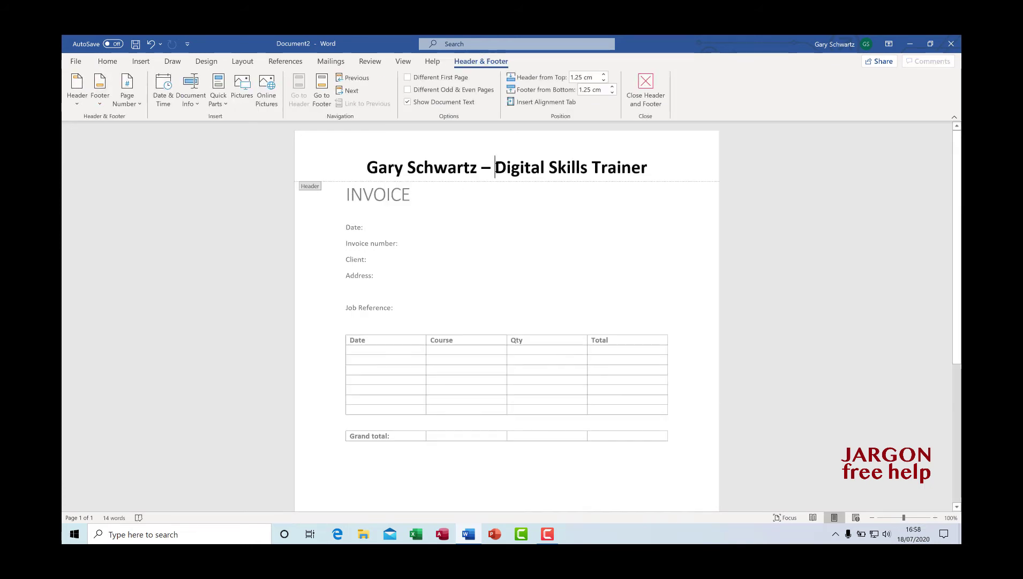
pyautogui.moveTo(496, 170); pyautogui.dragTo(580, 172)
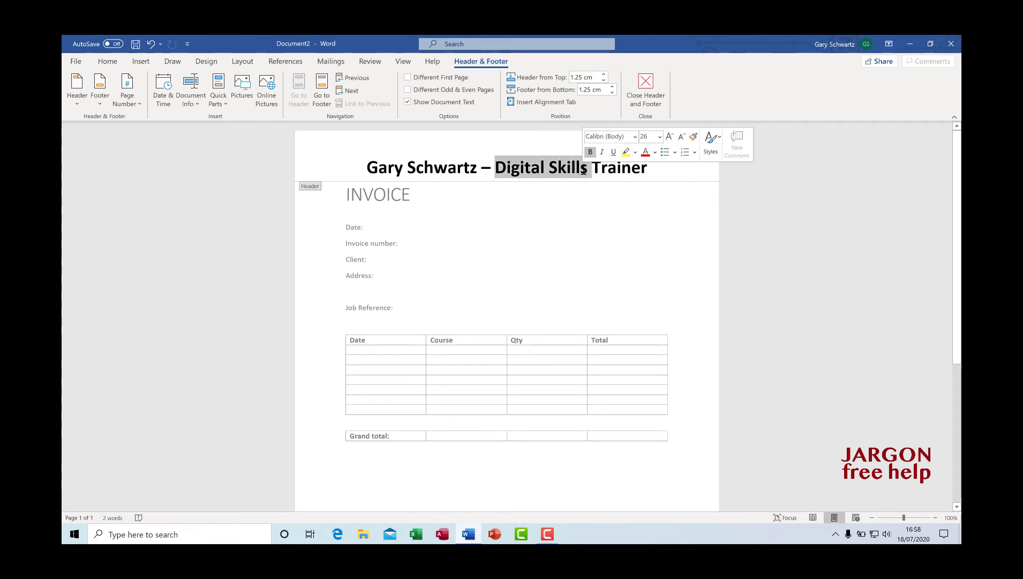
pyautogui.write('IT')
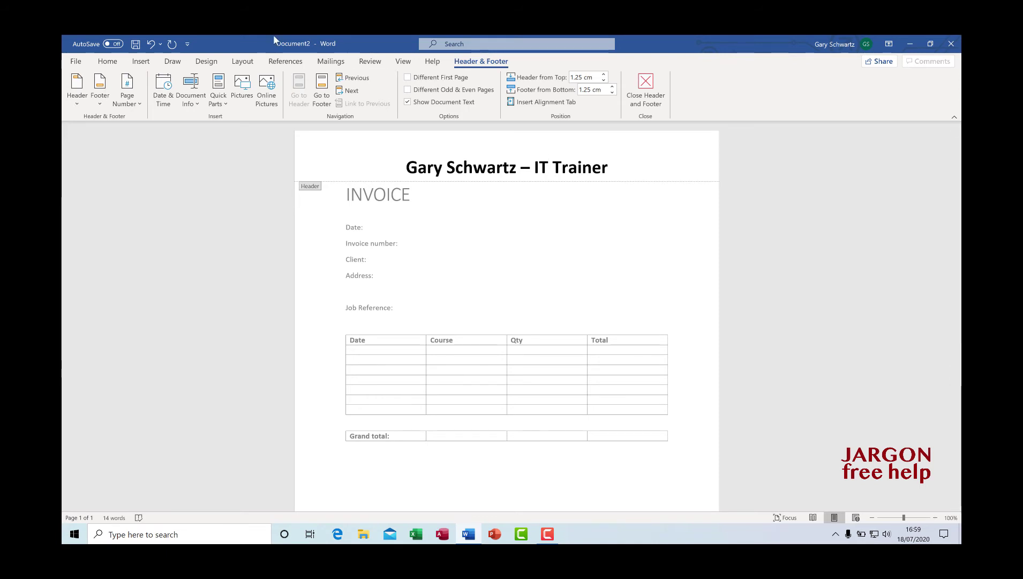
pyautogui.click(656, 95)
# Save the edited invoice as Word Template (*.dotx) 'Invoice New' in Custom Office Templates
pyautogui.click(81, 62)
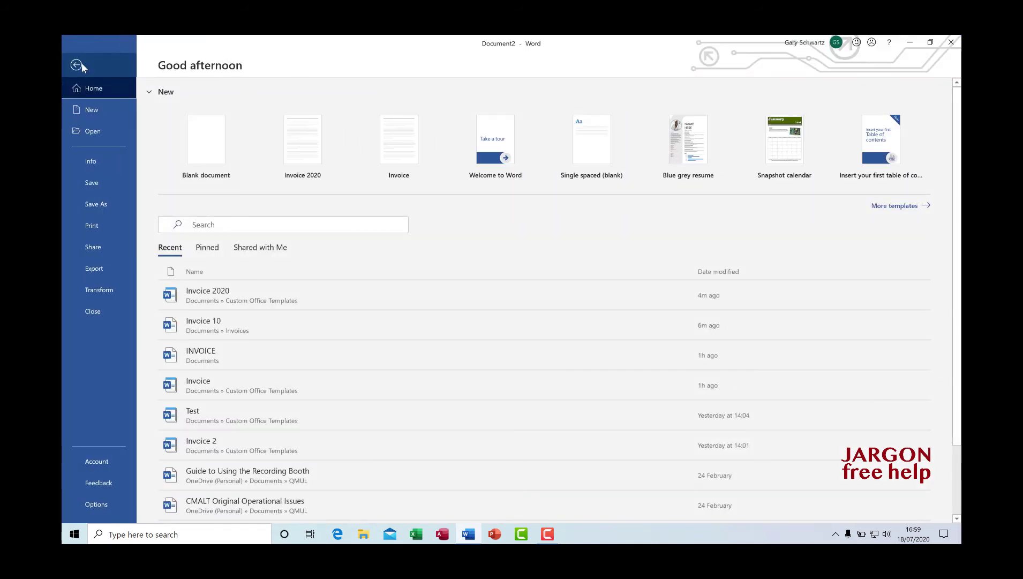
pyautogui.click(92, 203)
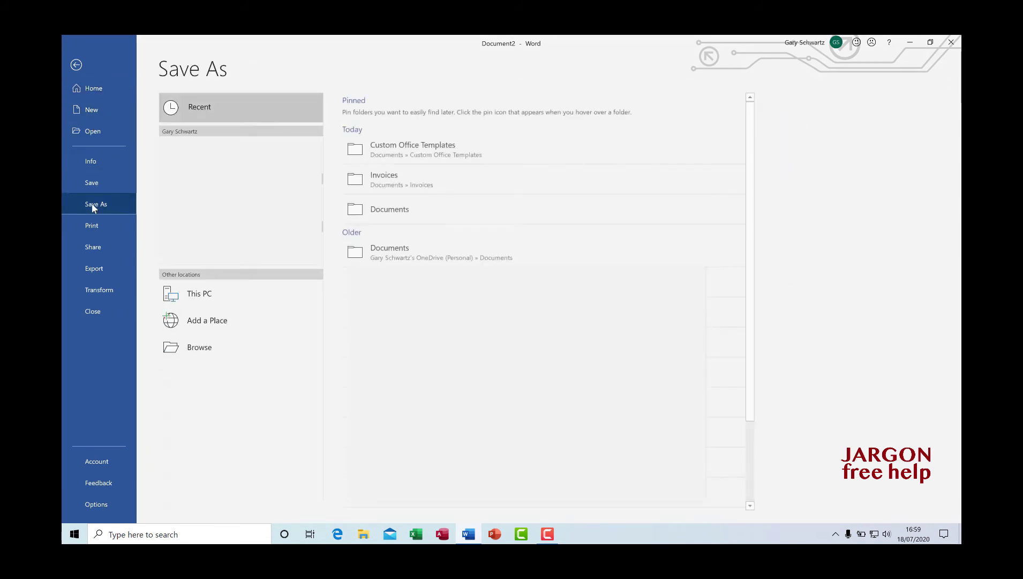
pyautogui.click(231, 304)
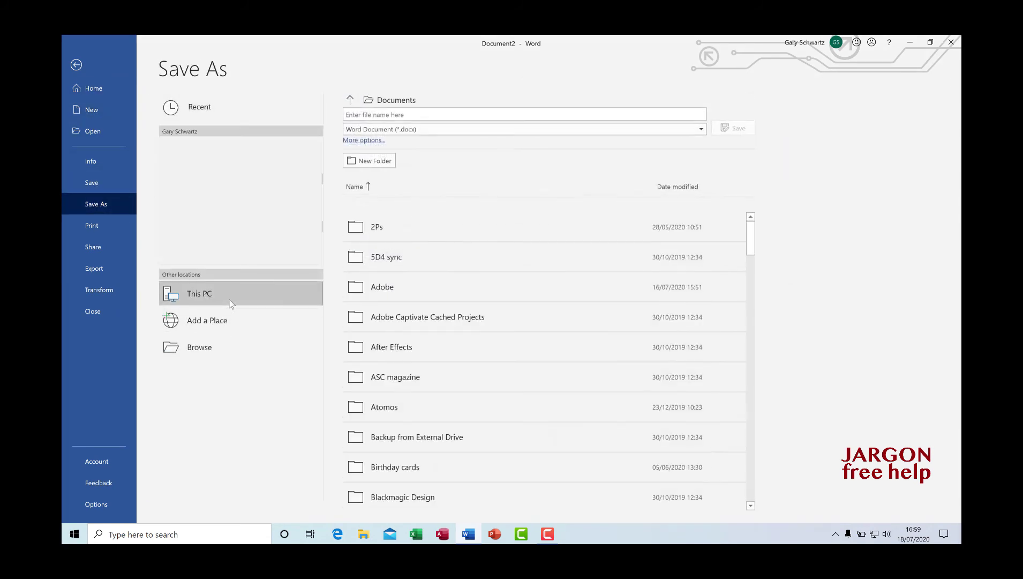
pyautogui.click(700, 130)
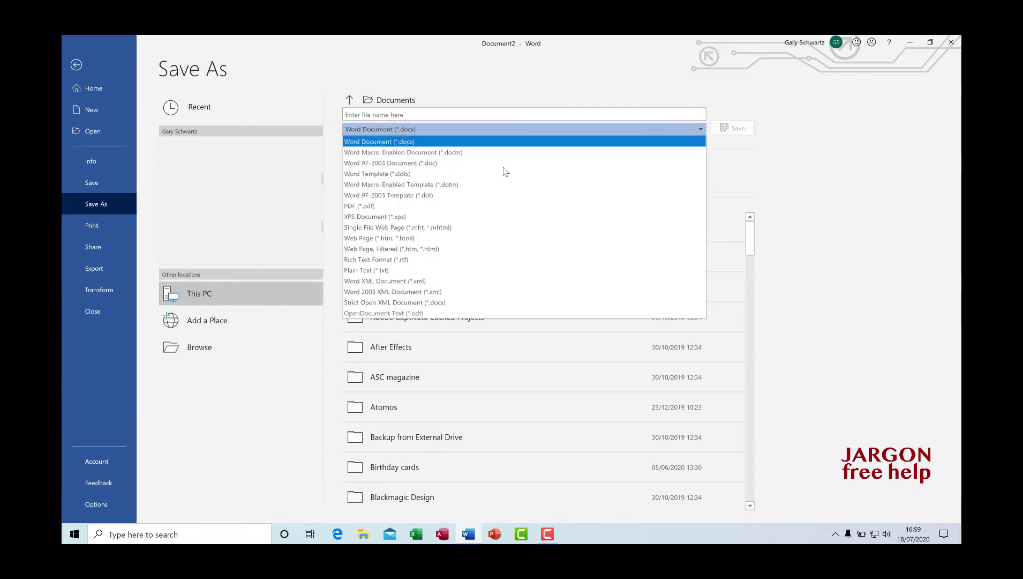
pyautogui.click(447, 174)
pyautogui.click(417, 113)
pyautogui.write('Invo')
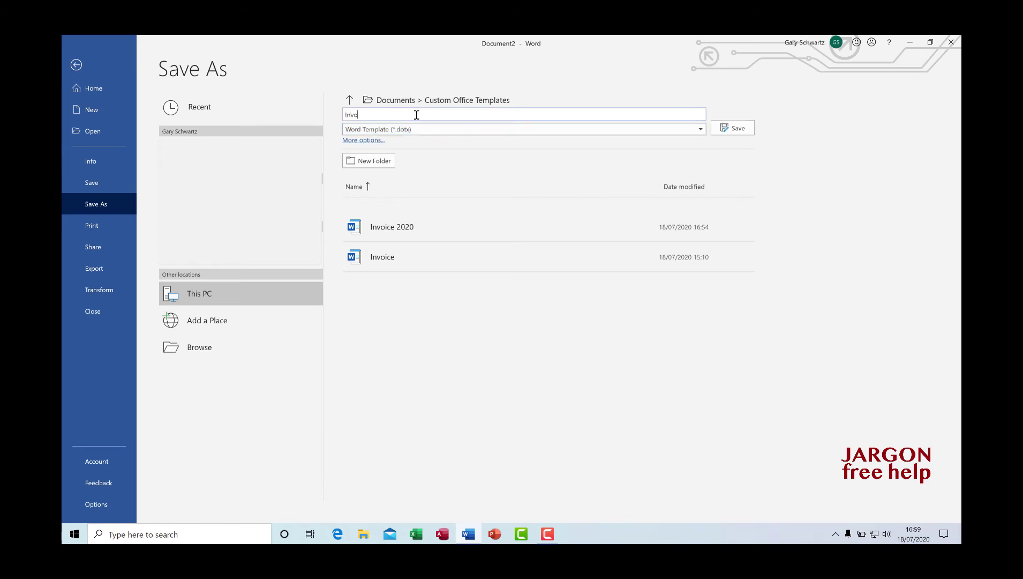
pyautogui.write('ice New')
pyautogui.click(735, 130)
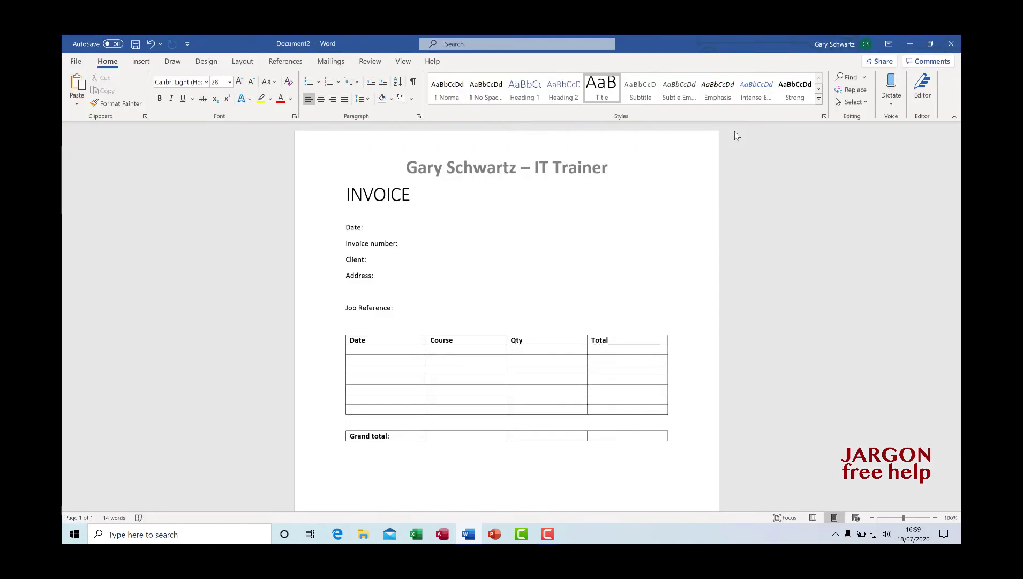
# Display the Personal templates to find Invoice New alongside Invoice and Invoice 2020
pyautogui.click(79, 62)
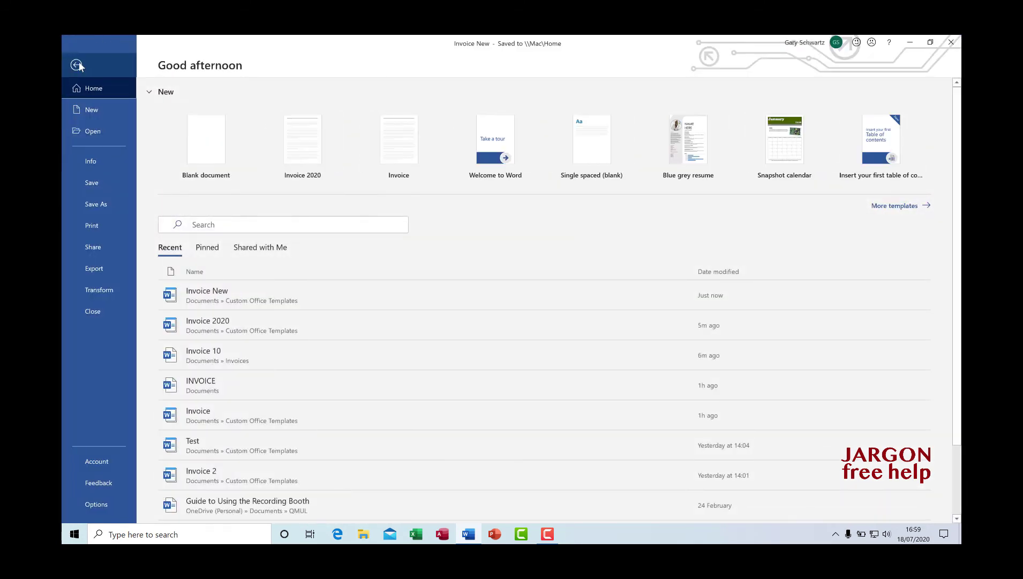
pyautogui.click(89, 109)
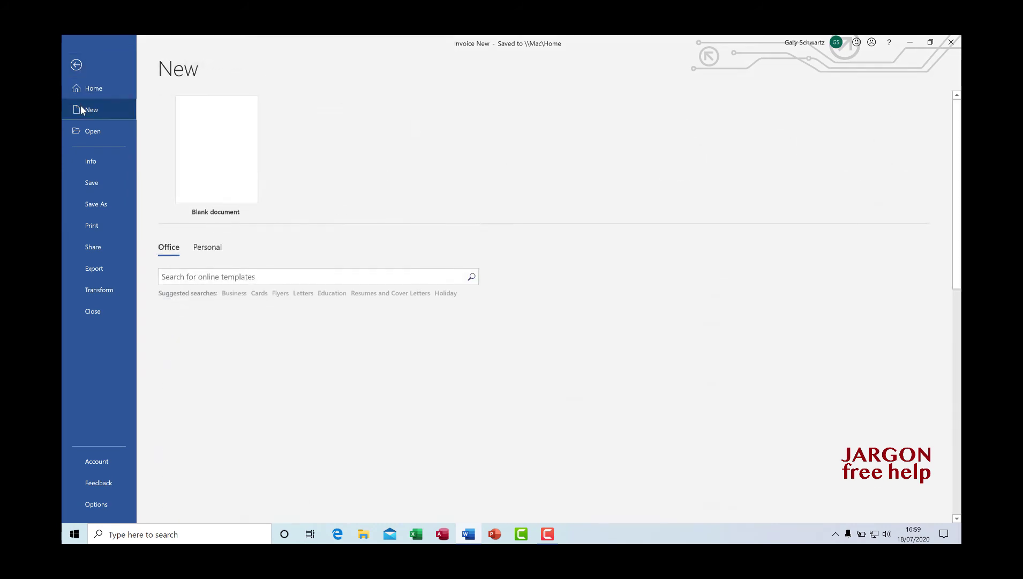
pyautogui.click(208, 251)
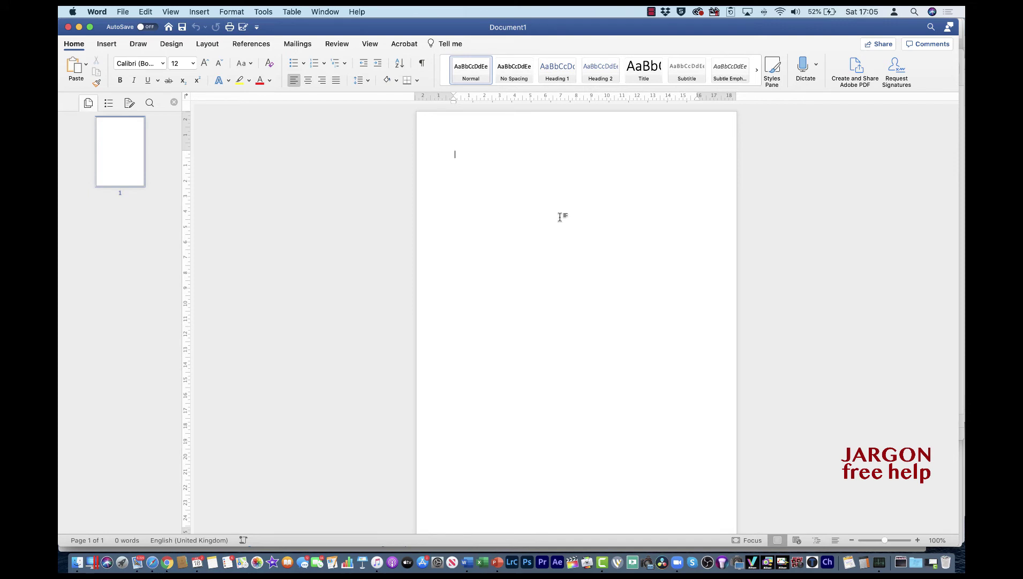
# Start a new document, Document2, from the Invoice template in the Personal templates gallery
pyautogui.click(122, 12)
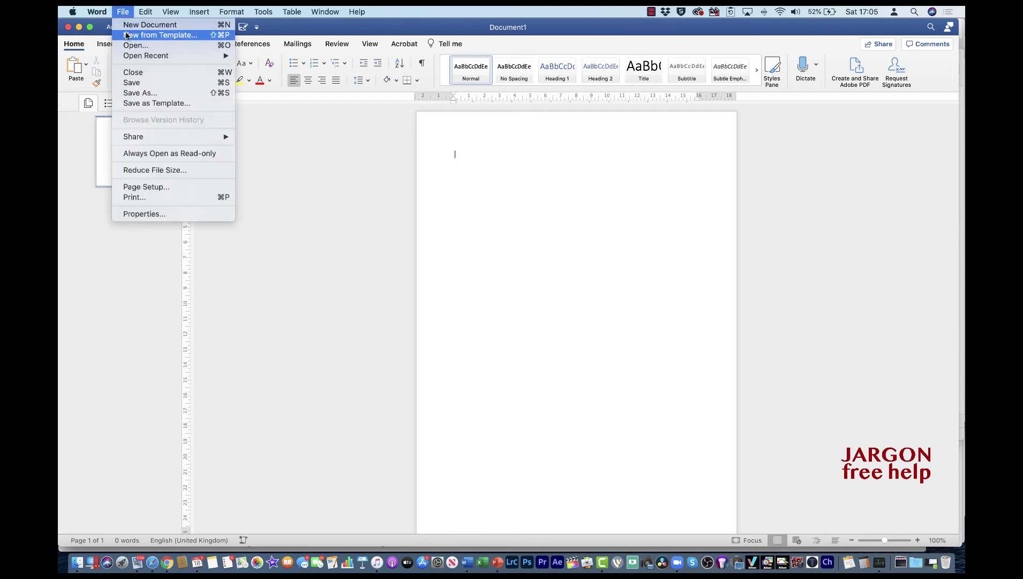
pyautogui.click(127, 35)
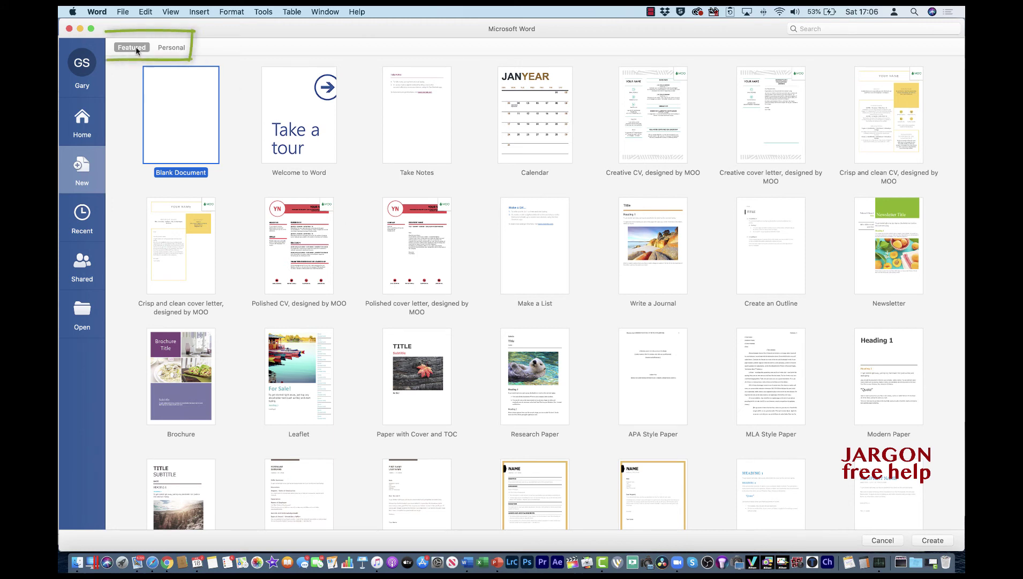
pyautogui.click(169, 48)
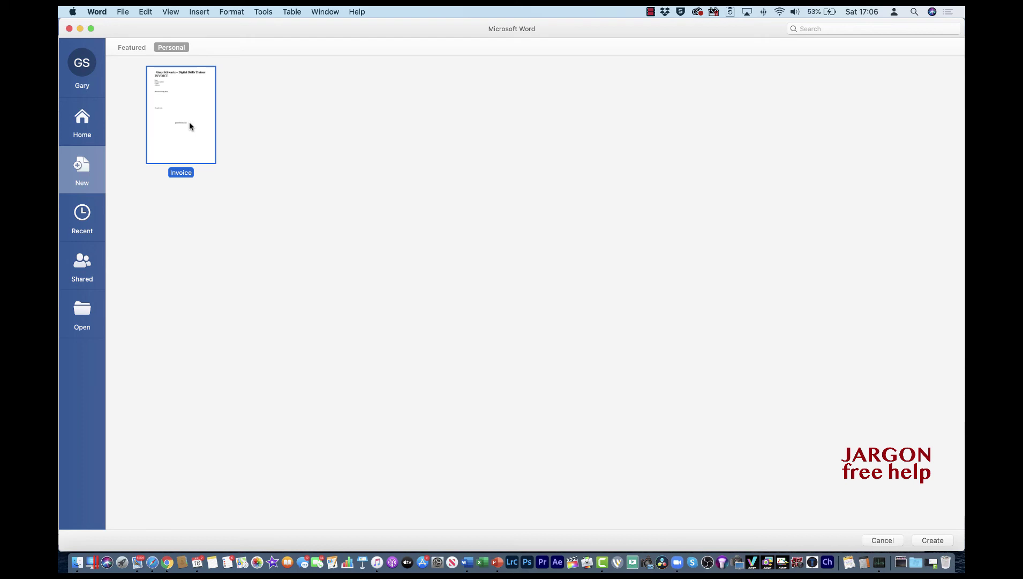
pyautogui.doubleClick(190, 123)
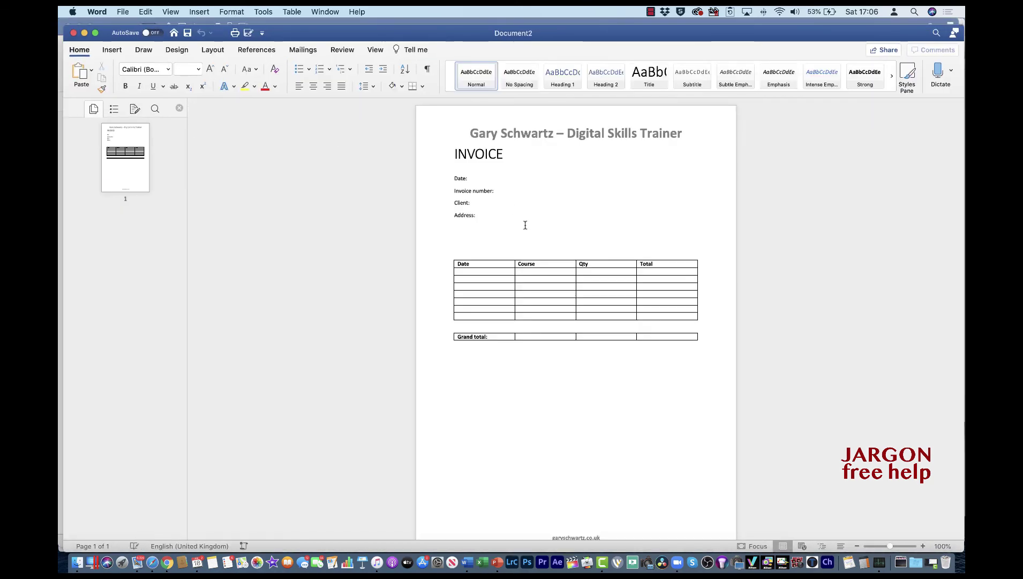
# Insert a 'Job reference:' line under Address, just above the empty course table
pyautogui.click(524, 166)
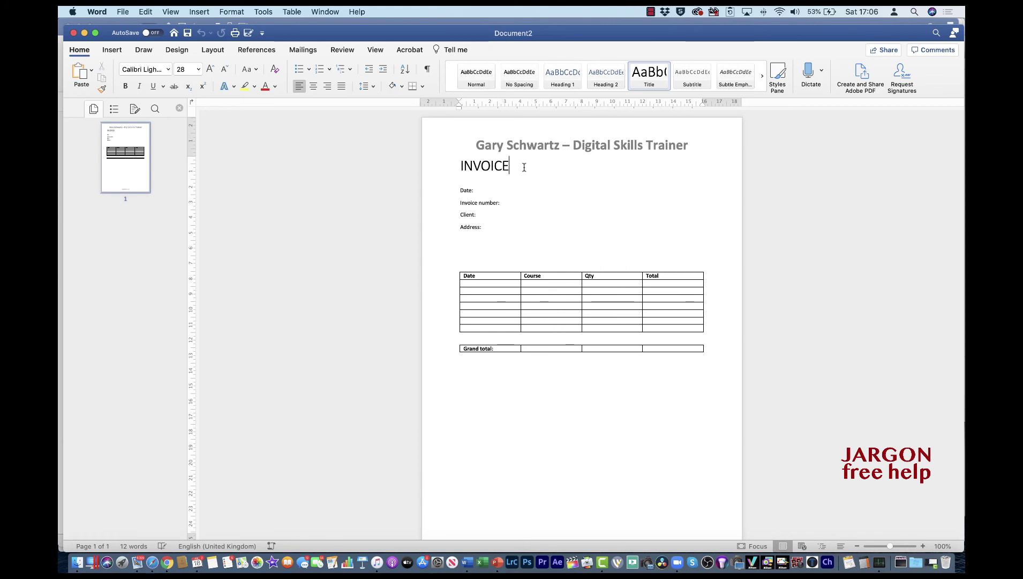
pyautogui.click(469, 244)
pyautogui.press('Return')
pyautogui.write('Job re')
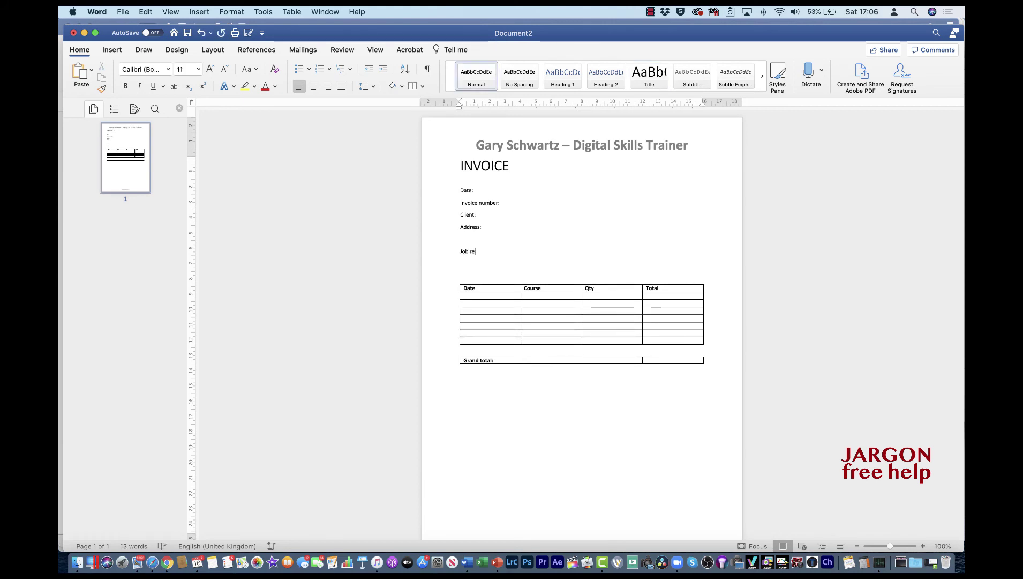
pyautogui.write('ference:')
# Save the invoice as a .dotx Word template named 'INVOICE 2020' in the Templates folder
pyautogui.click(125, 12)
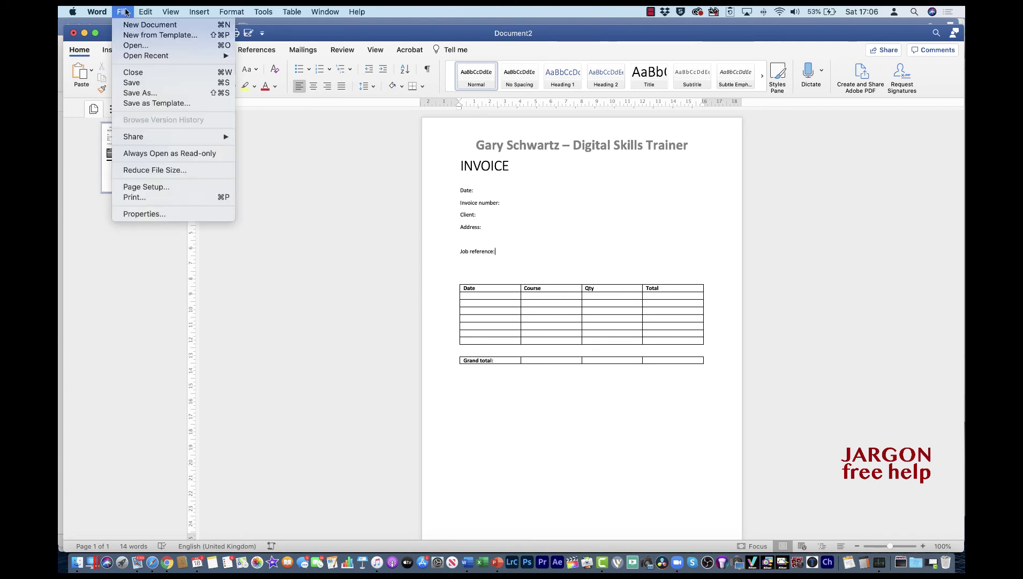
pyautogui.click(141, 103)
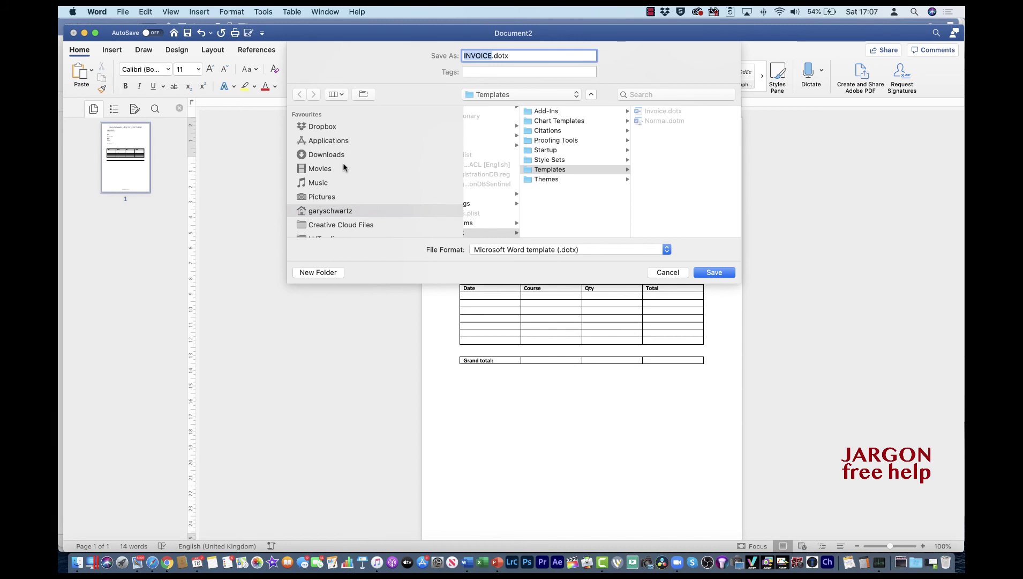
pyautogui.press('Right')
pyautogui.write('2020')
pyautogui.click(726, 272)
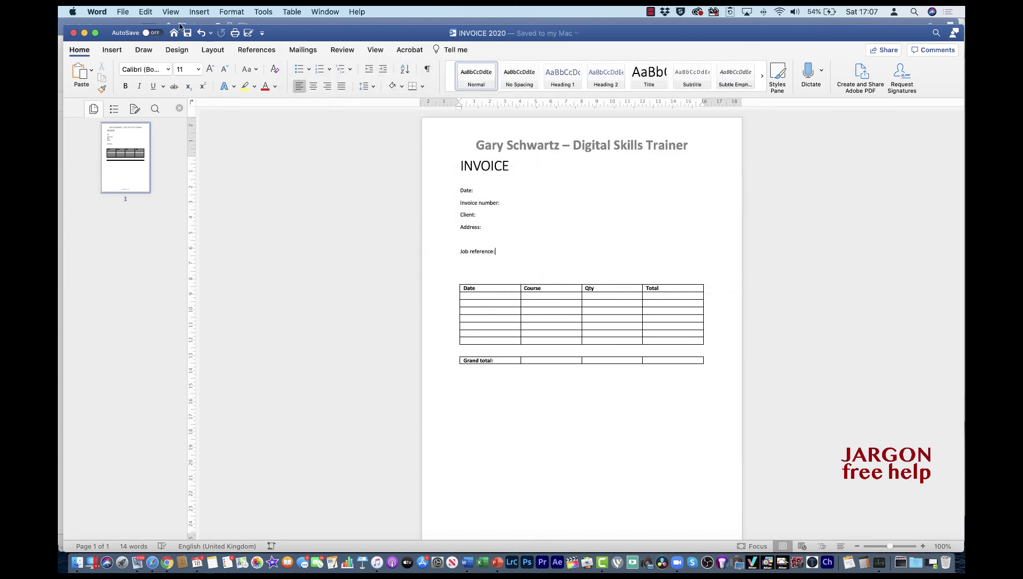
# Open INVOICE 2020 from the Personal templates, which now list Invoice and INVOICE 2020
pyautogui.click(123, 12)
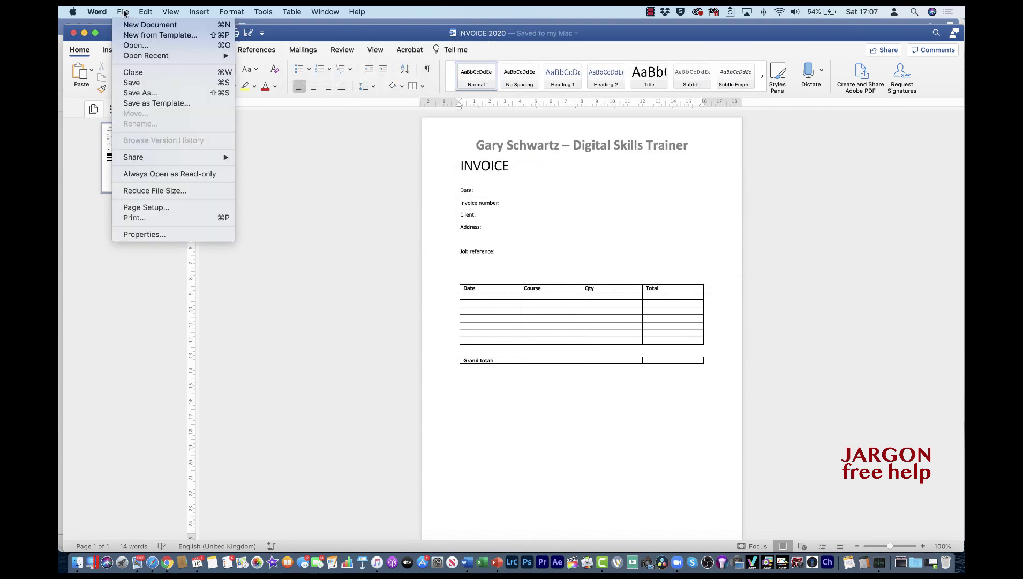
pyautogui.click(129, 36)
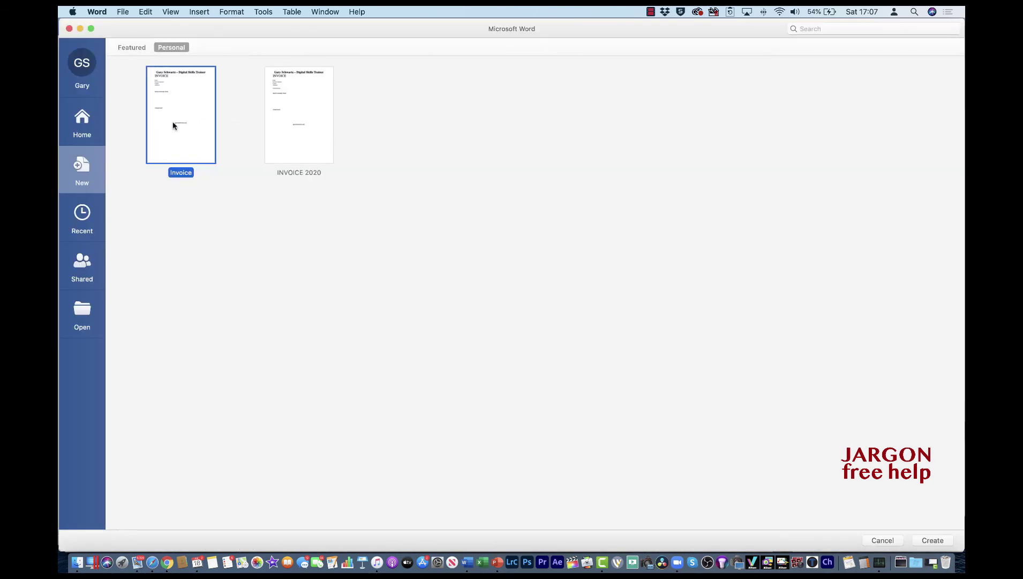
pyautogui.doubleClick(306, 128)
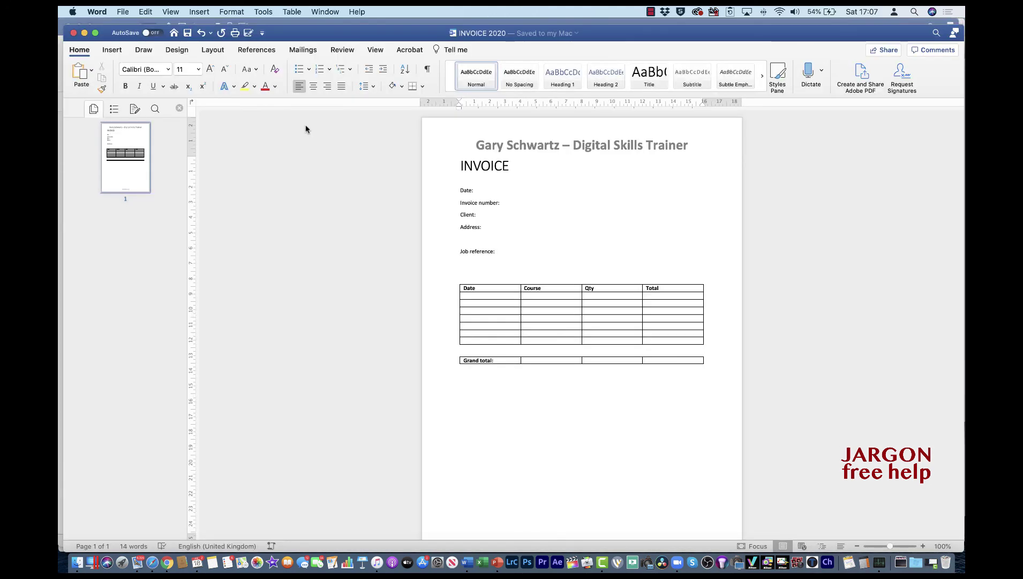